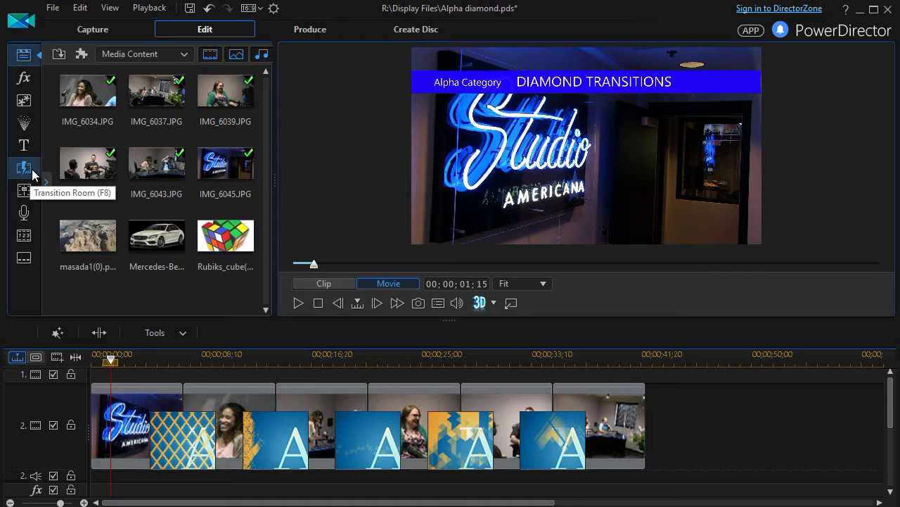
- Switch to the Transition Room to list all available transitions
{"action": "left_click", "coordinate": [31, 169]}
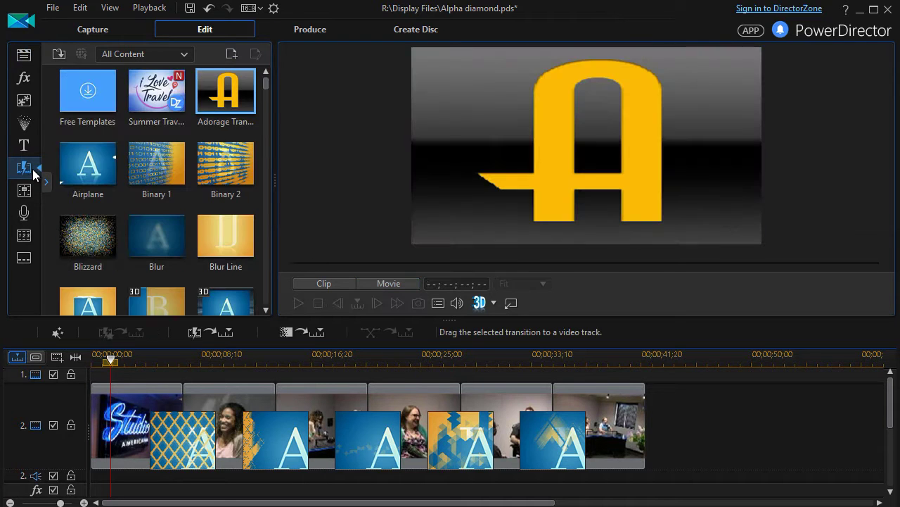
- Filter the transition library to the Alpha category and preview Diamonds 3
{"action": "left_click", "coordinate": [184, 56]}
{"action": "left_click_drag", "start_coordinate": [188, 95], "coordinate": [188, 123]}
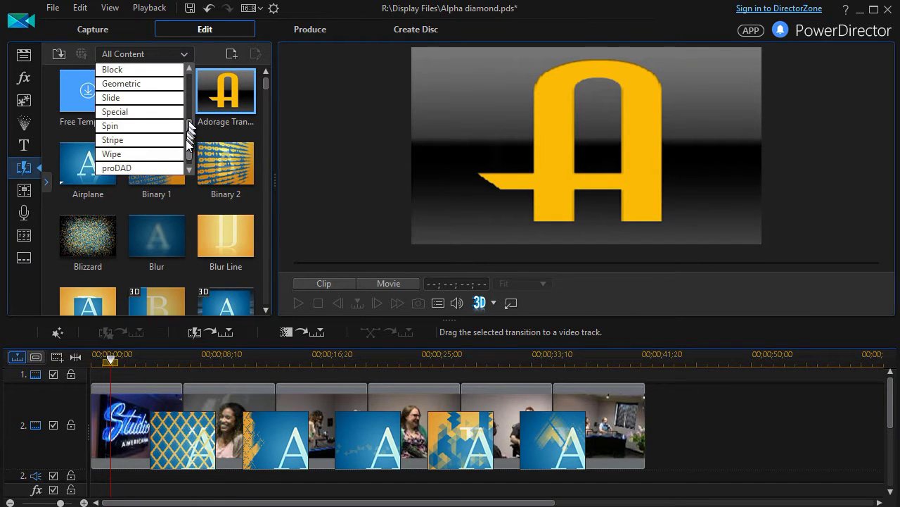
{"action": "scroll", "coordinate": [189, 131], "scroll_direction": "up", "scroll_amount": 1}
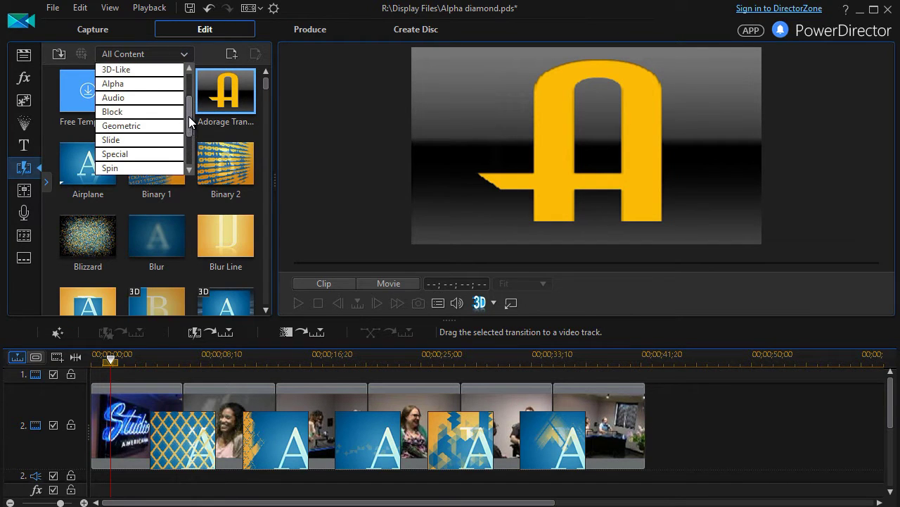
{"action": "left_click", "coordinate": [116, 86]}
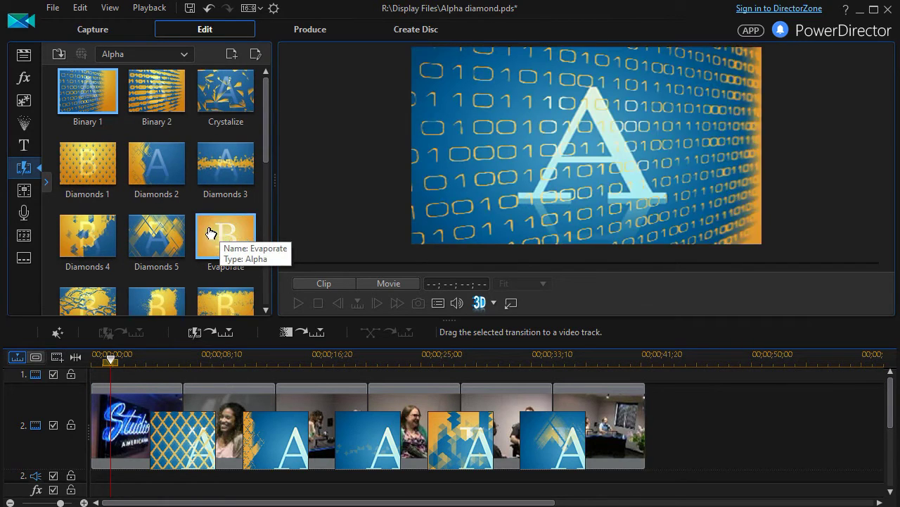
{"action": "left_click", "coordinate": [226, 168]}
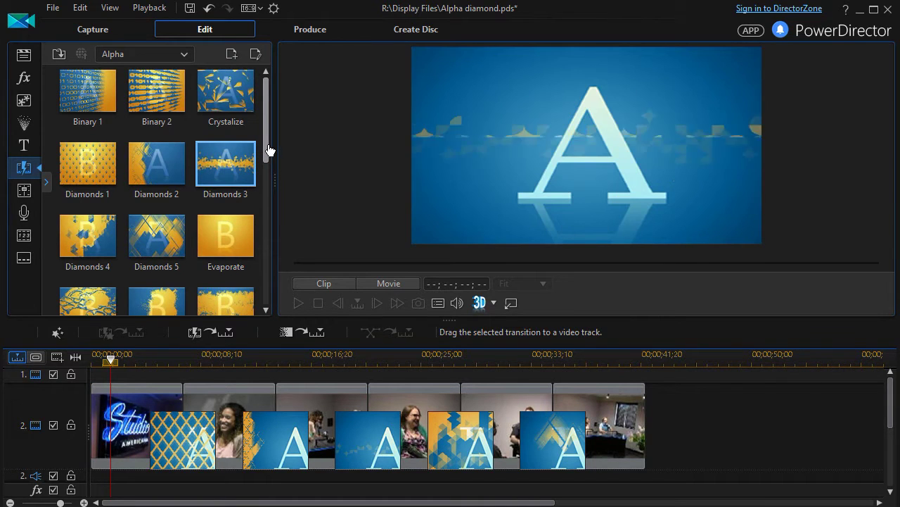
- Return to the Media Room and set the preview to show the whole movie
{"action": "left_click", "coordinate": [24, 55]}
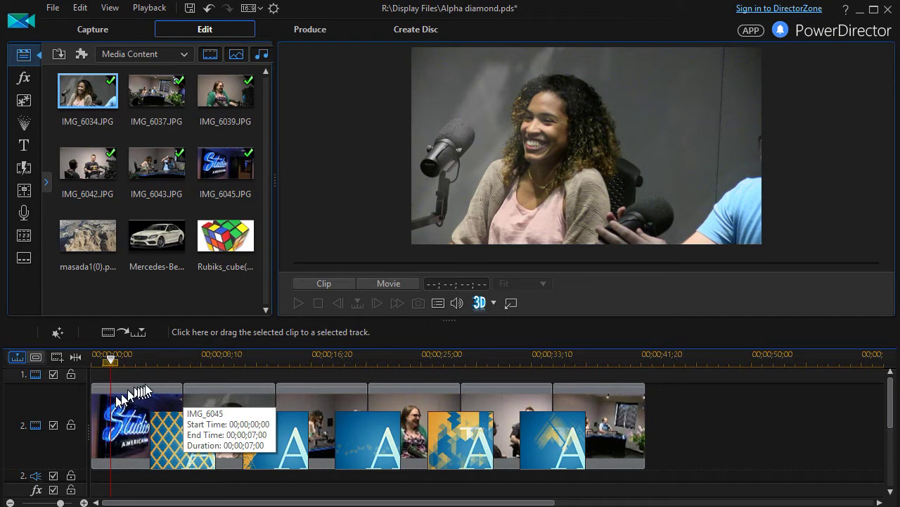
{"action": "left_click", "coordinate": [404, 286]}
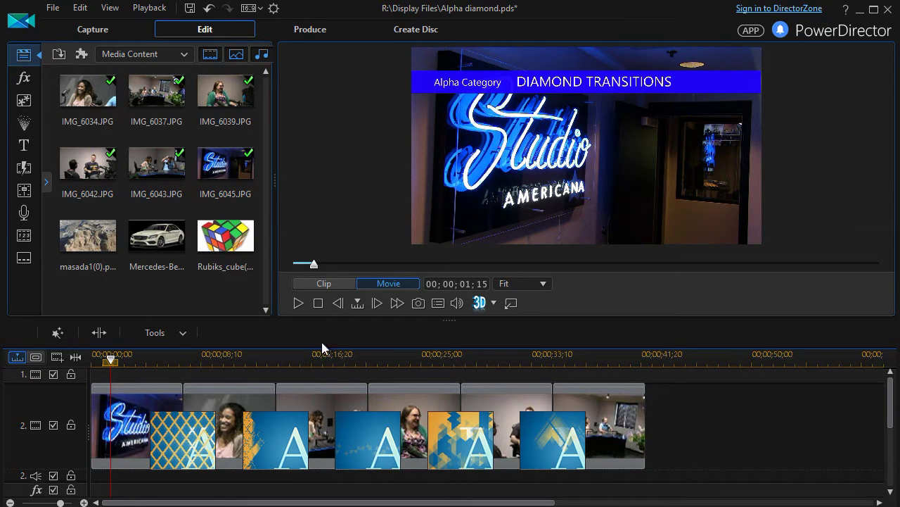
- Play the whole movie through all five diamond transitions
{"action": "left_click", "coordinate": [299, 302]}
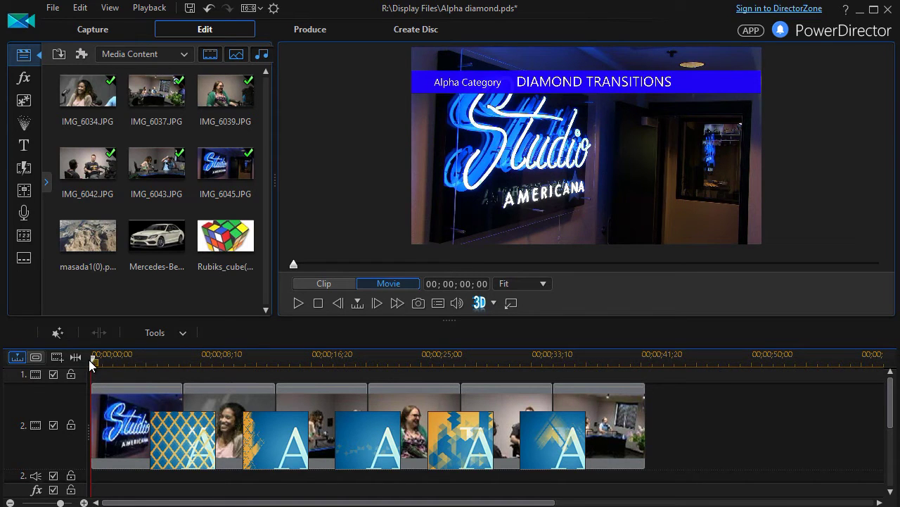
- Scrub and play through Diamonds 1, then advance to the Diamonds 2 wipe at 00;00;15;02
{"action": "left_click_drag", "start_coordinate": [92, 358], "coordinate": [159, 380]}
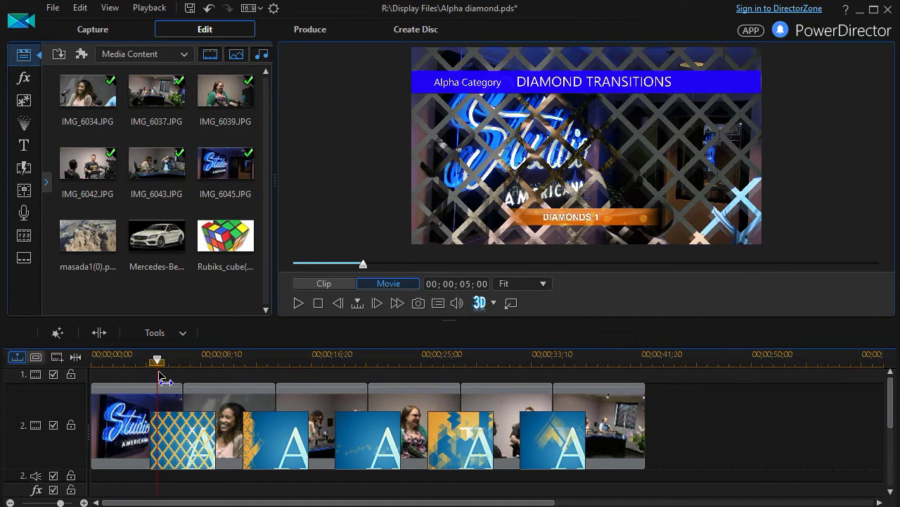
{"action": "left_click_drag", "start_coordinate": [161, 380], "coordinate": [176, 380]}
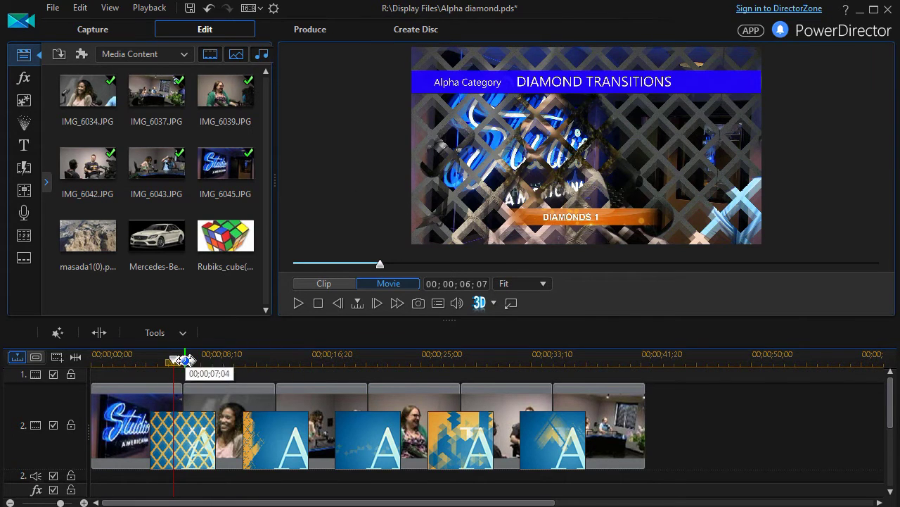
{"action": "left_click", "coordinate": [299, 304]}
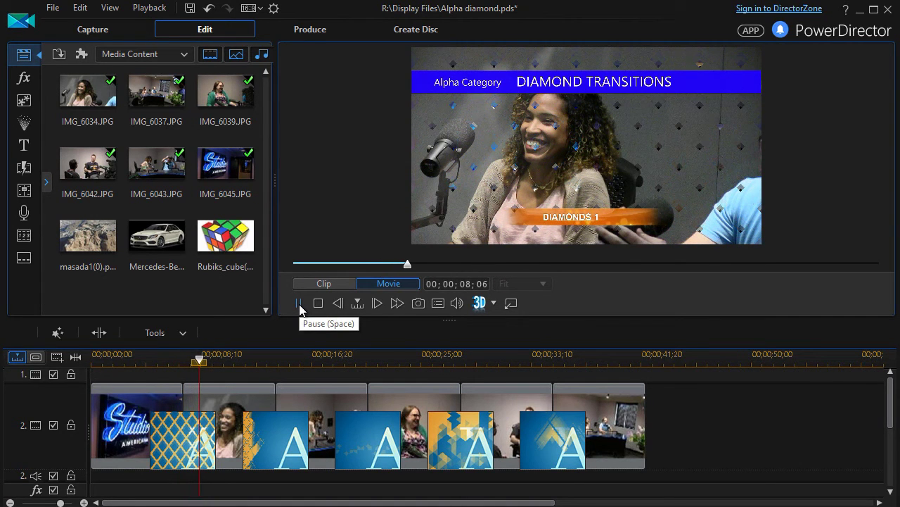
{"action": "left_click", "coordinate": [299, 304]}
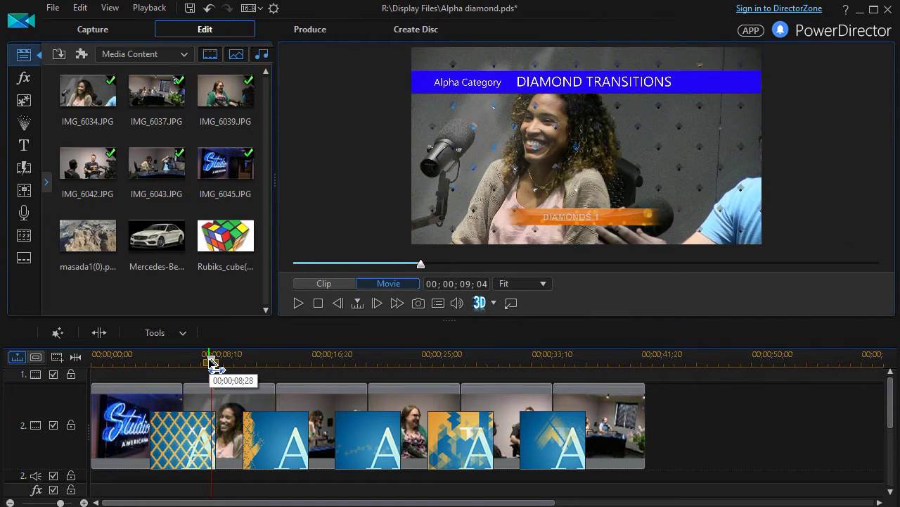
{"action": "left_click_drag", "start_coordinate": [211, 360], "coordinate": [289, 364]}
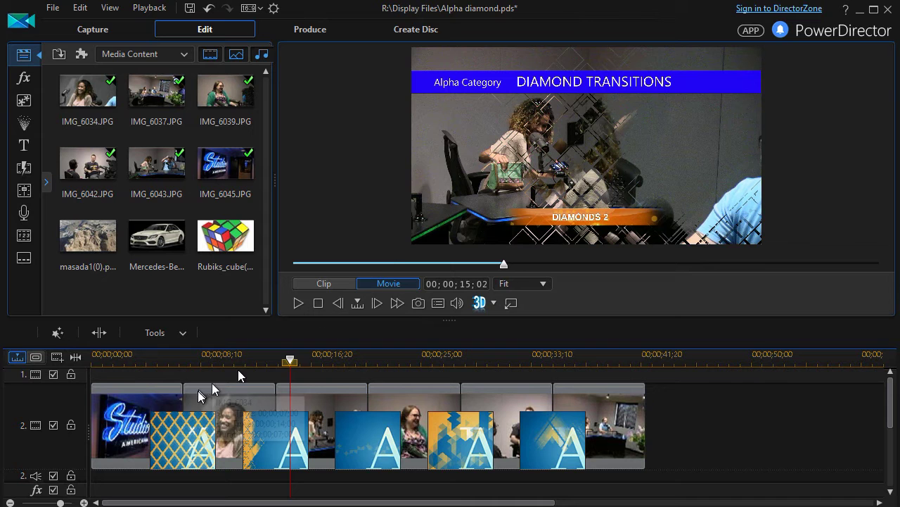
- Scrub through Diamonds 2 into the Diamonds 3 wipe at 00;00;21;24
{"action": "left_click", "coordinate": [291, 362]}
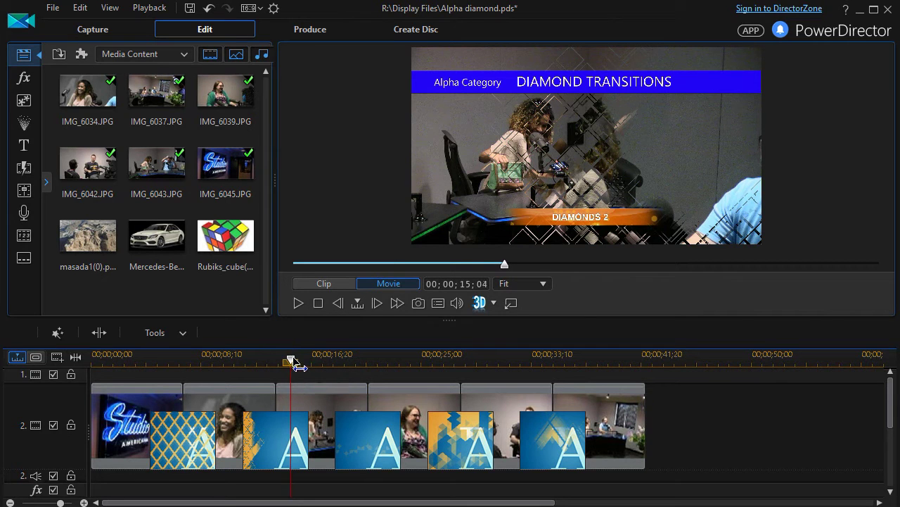
{"action": "left_click_drag", "start_coordinate": [296, 363], "coordinate": [365, 364]}
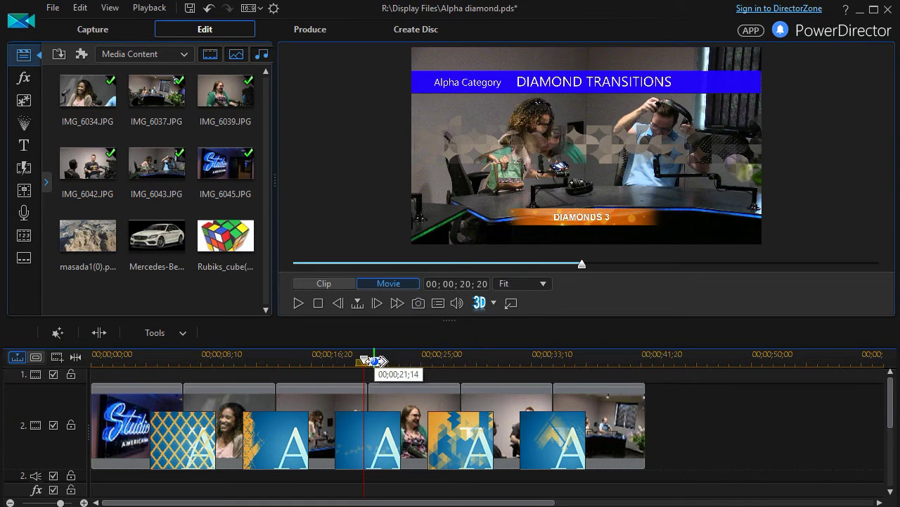
{"action": "left_click_drag", "start_coordinate": [364, 364], "coordinate": [379, 367]}
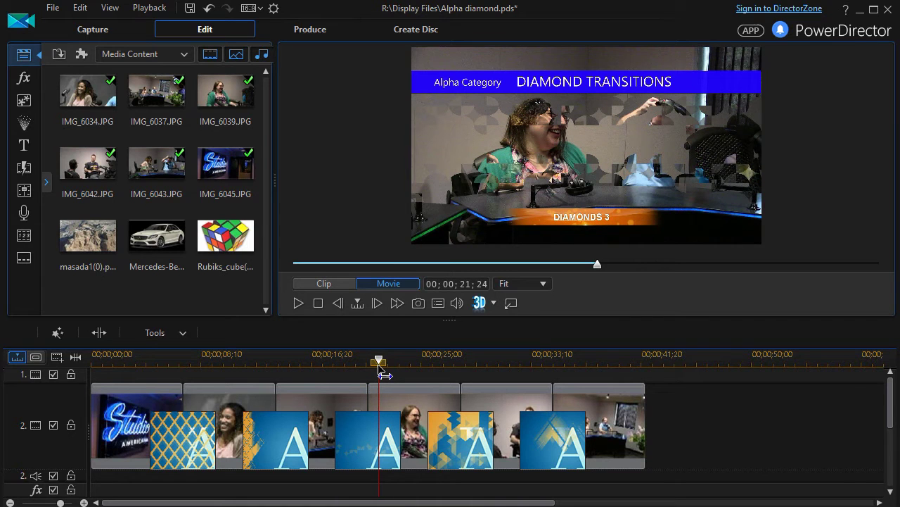
- Move the playhead on to the Diamonds 4 wipe at 00;00;27;03
{"action": "left_click_drag", "start_coordinate": [380, 366], "coordinate": [449, 380]}
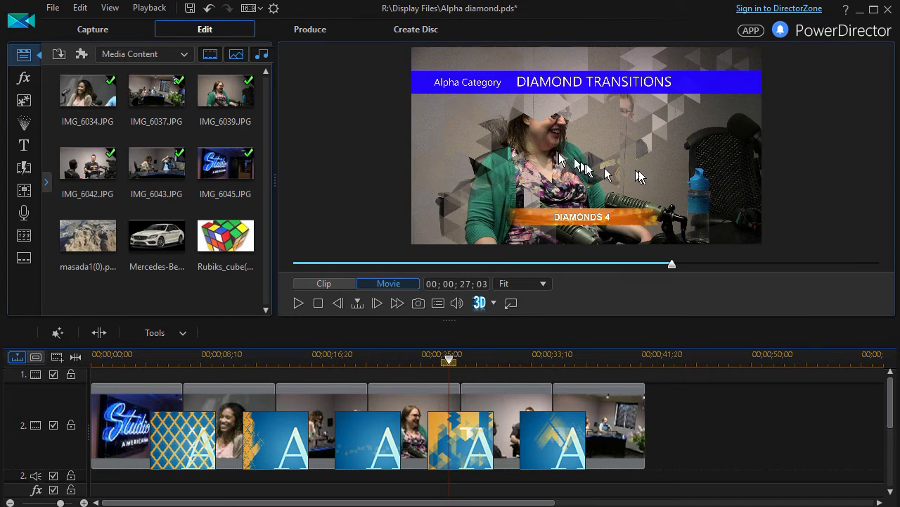
- Scrub through Diamonds 4 and Diamonds 5, then return the playhead to Diamonds 1
{"action": "left_click", "coordinate": [450, 363]}
{"action": "left_click_drag", "start_coordinate": [450, 363], "coordinate": [459, 367]}
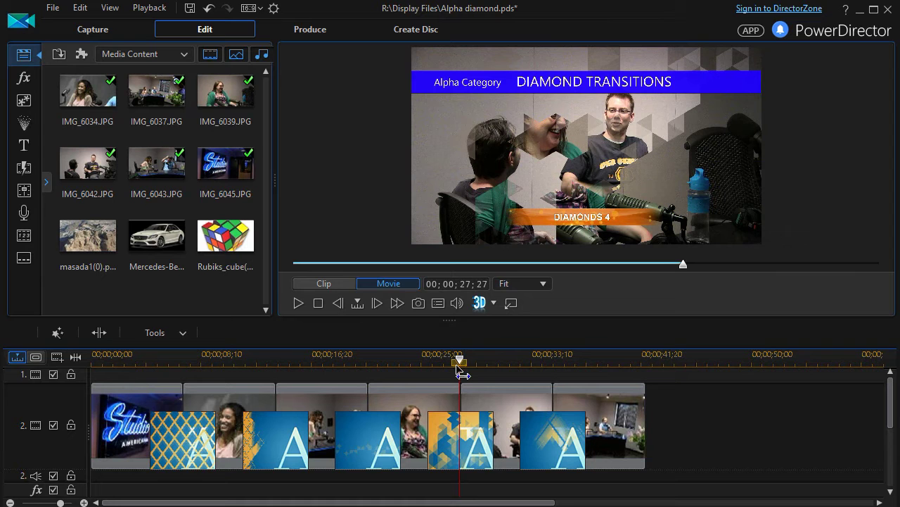
{"action": "left_click_drag", "start_coordinate": [458, 367], "coordinate": [471, 370]}
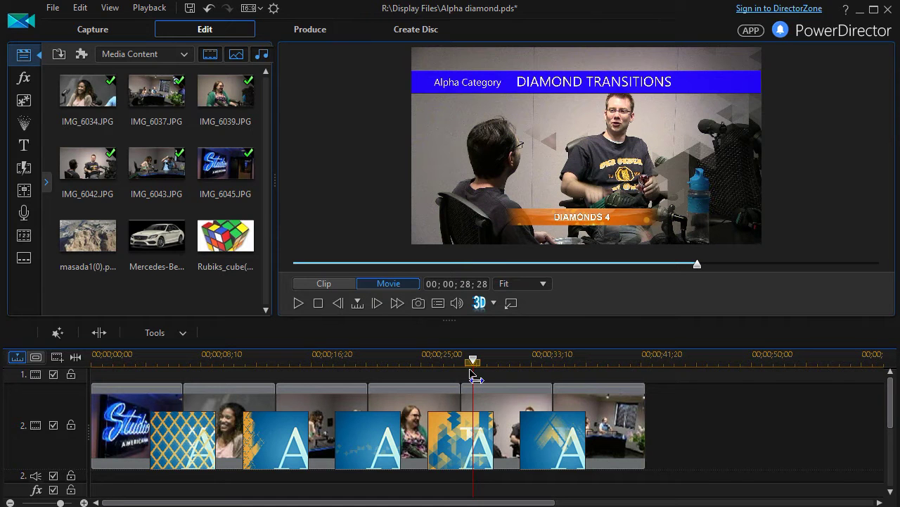
{"action": "left_click_drag", "start_coordinate": [476, 378], "coordinate": [541, 379]}
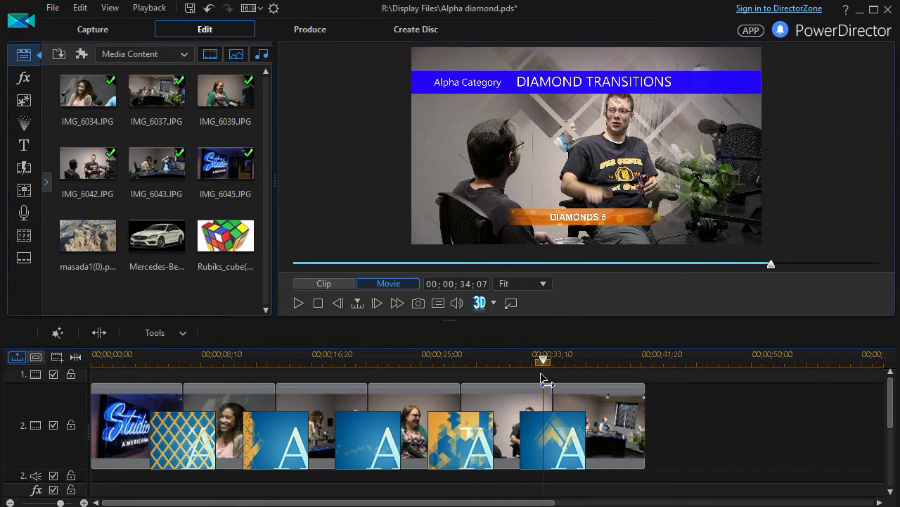
{"action": "left_click_drag", "start_coordinate": [542, 380], "coordinate": [560, 378]}
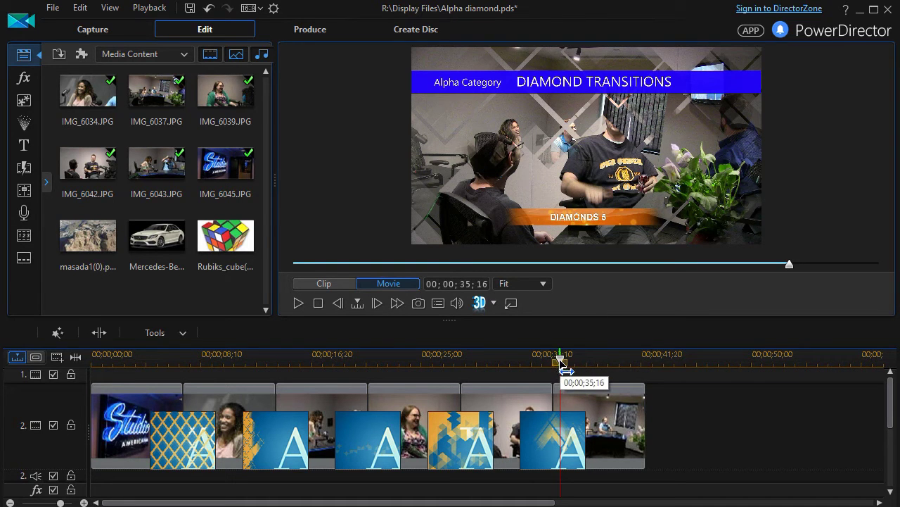
{"action": "left_click_drag", "start_coordinate": [561, 361], "coordinate": [603, 366]}
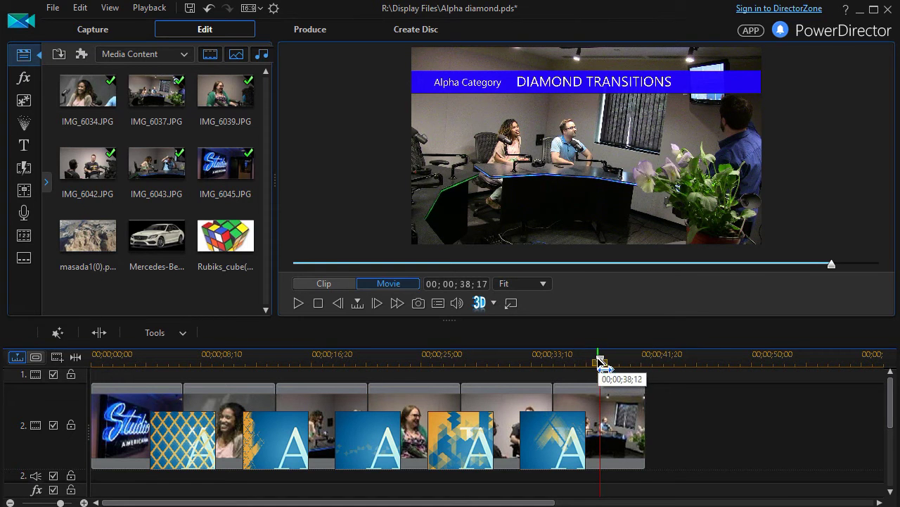
{"action": "left_click_drag", "start_coordinate": [599, 362], "coordinate": [182, 443]}
- Open the Diamonds 1 transition's settings from its context menu and launch Transition Designer
{"action": "left_click", "coordinate": [191, 445]}
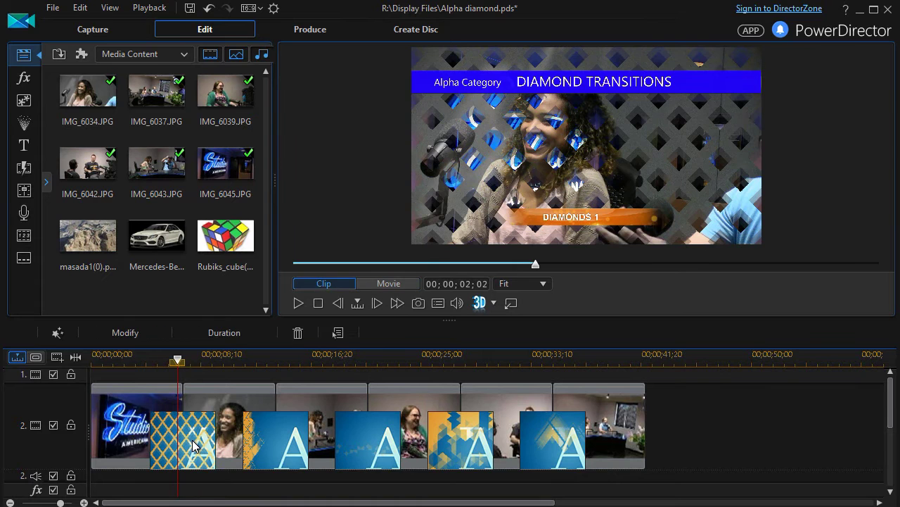
{"action": "right_click", "coordinate": [191, 449]}
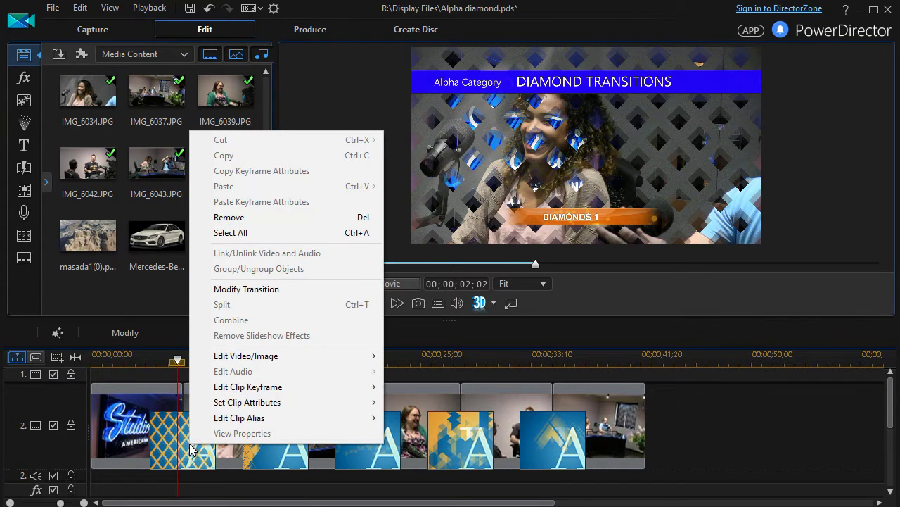
{"action": "left_click", "coordinate": [244, 290]}
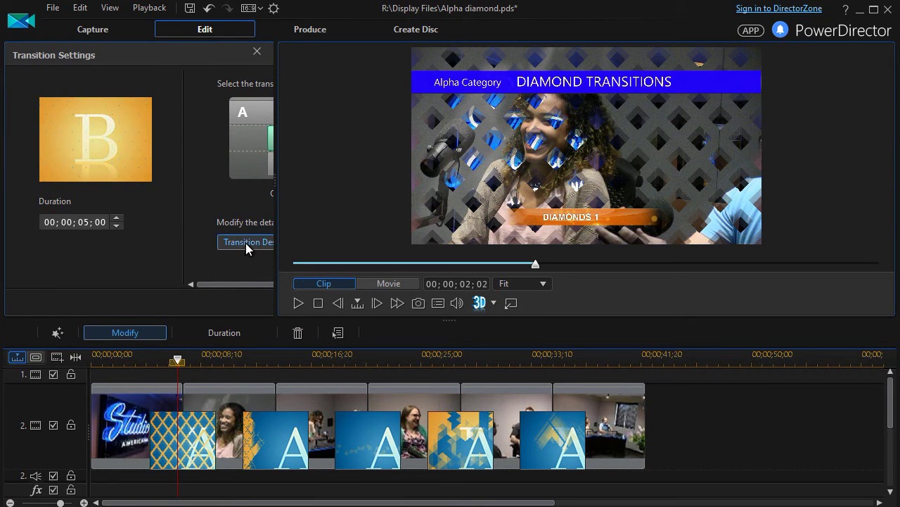
{"action": "left_click_drag", "start_coordinate": [274, 182], "coordinate": [311, 185]}
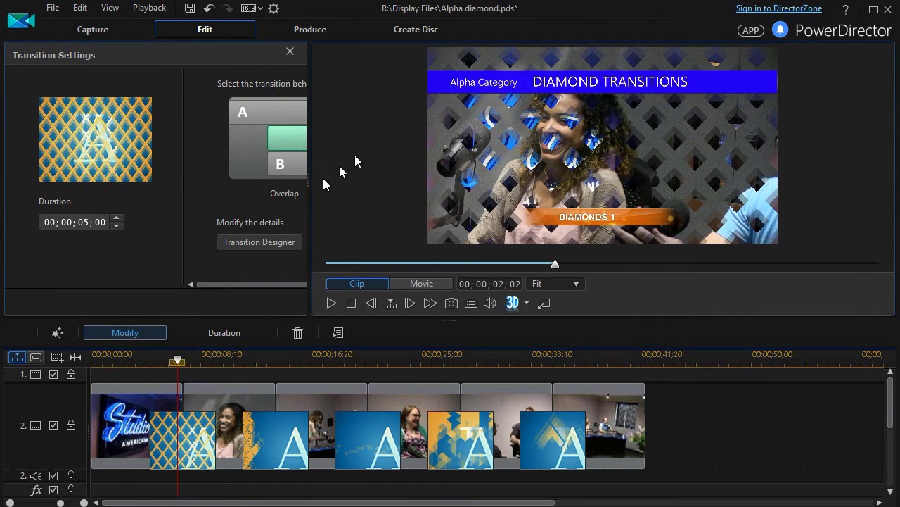
{"action": "left_click", "coordinate": [259, 244]}
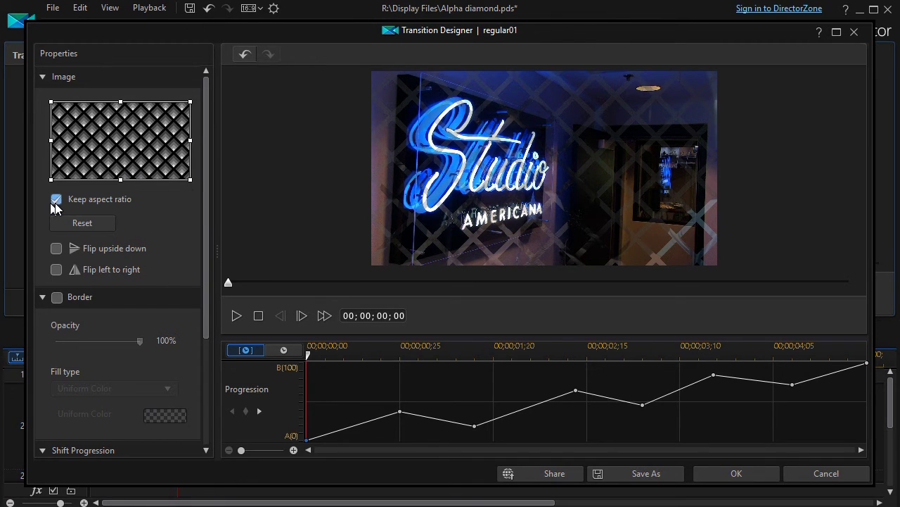
- Shrink the image selection box twice to enlarge the diamonds, checking with scrub and playback
{"action": "left_click_drag", "start_coordinate": [190, 178], "coordinate": [103, 130]}
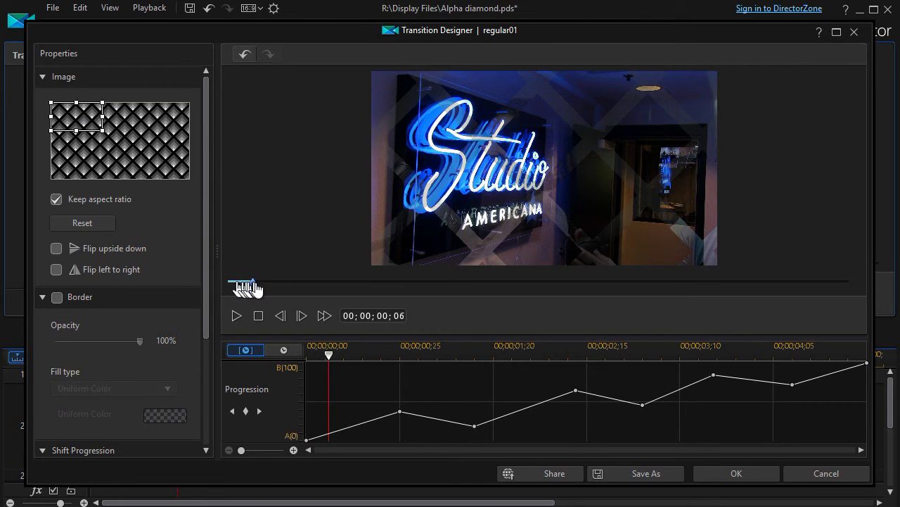
{"action": "left_click_drag", "start_coordinate": [249, 287], "coordinate": [310, 291]}
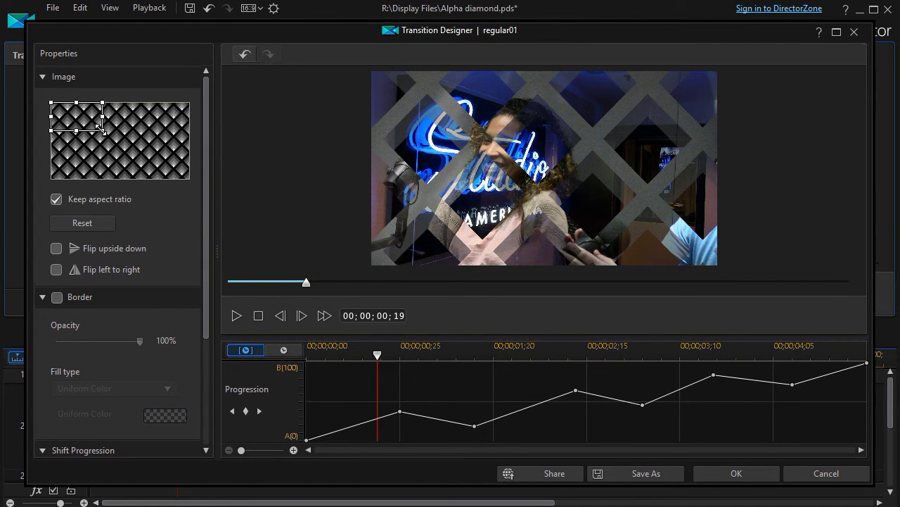
{"action": "left_click_drag", "start_coordinate": [100, 128], "coordinate": [91, 124]}
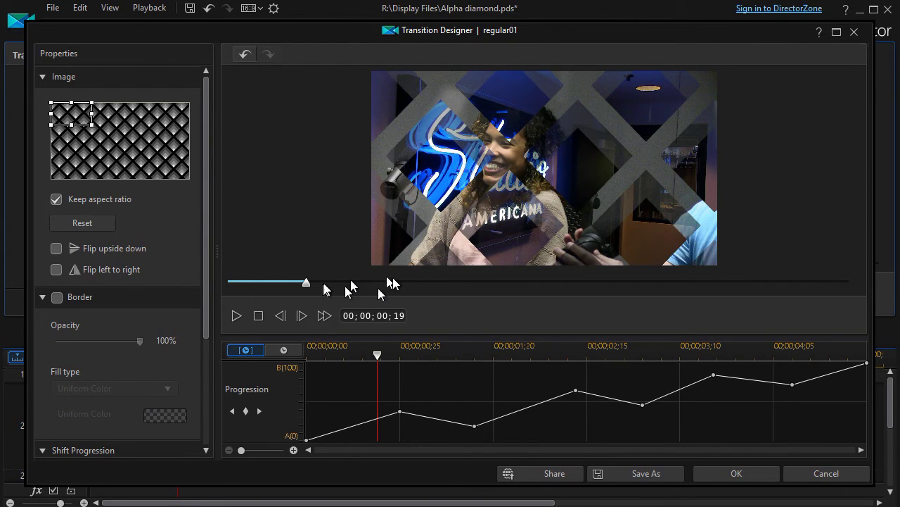
{"action": "left_click_drag", "start_coordinate": [307, 284], "coordinate": [251, 299]}
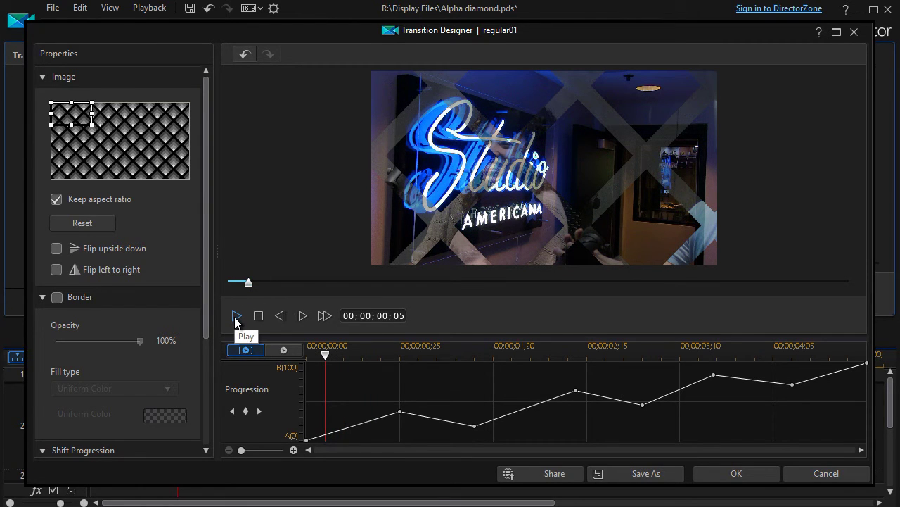
{"action": "left_click", "coordinate": [235, 317]}
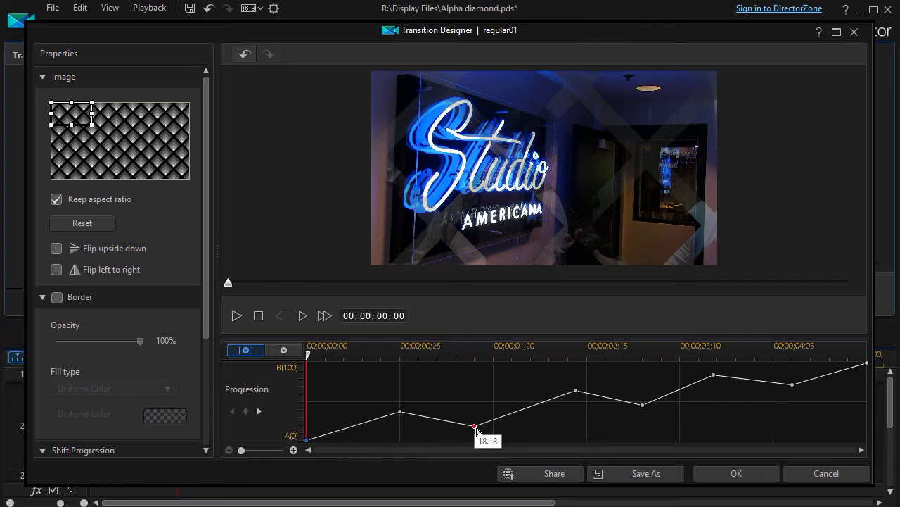
- Raise the two dip keyframes on the Progression curve to 58.18 and 79.09
{"action": "left_click_drag", "start_coordinate": [475, 426], "coordinate": [477, 396]}
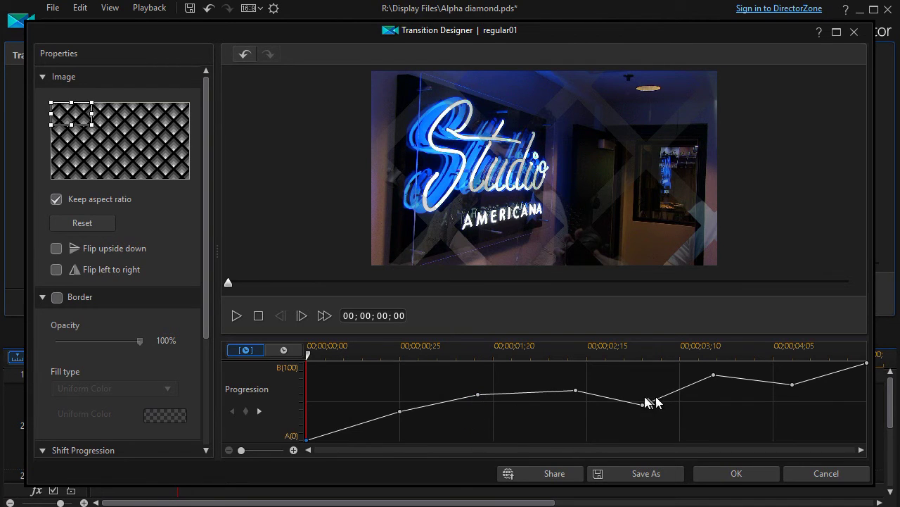
{"action": "left_click_drag", "start_coordinate": [643, 405], "coordinate": [647, 384]}
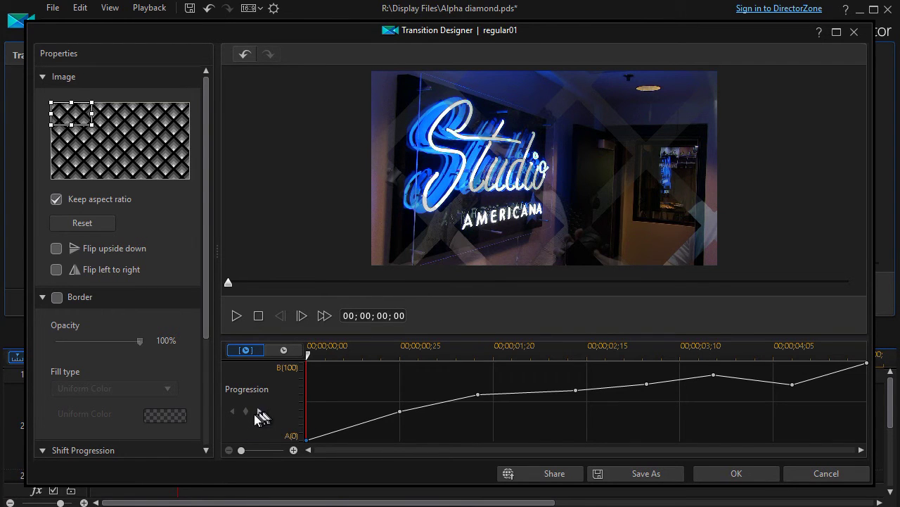
{"action": "left_click", "coordinate": [258, 412]}
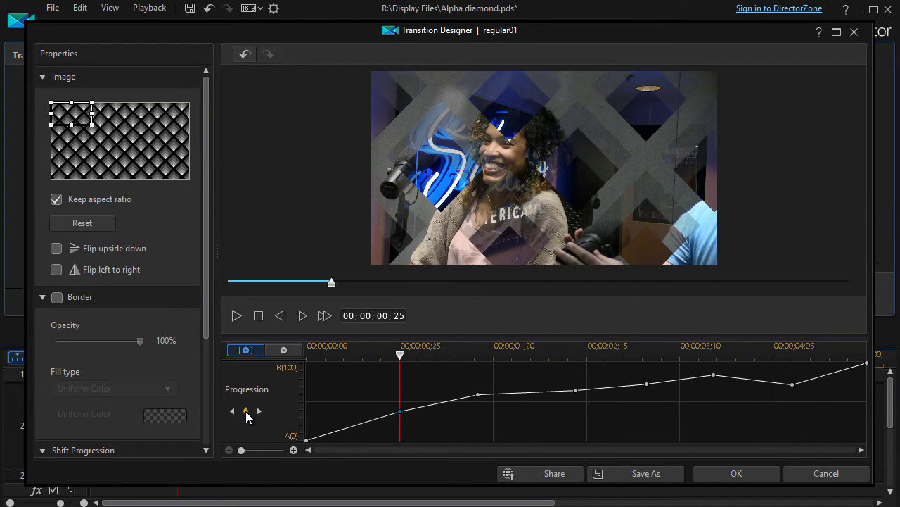
- Delete the Progression keyframes at 00;25, 01;16, 02;12 and 03;01
{"action": "left_click", "coordinate": [245, 412]}
{"action": "left_click", "coordinate": [261, 411]}
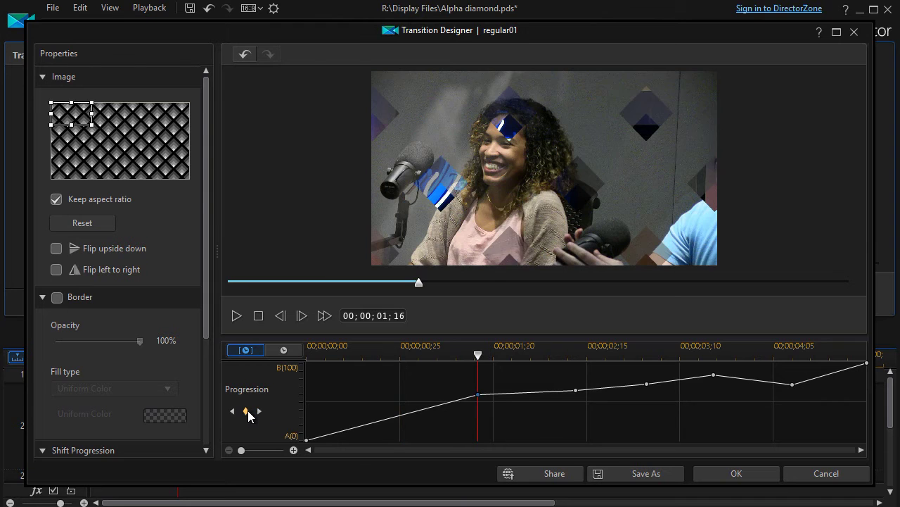
{"action": "left_click", "coordinate": [246, 411]}
{"action": "left_click", "coordinate": [260, 411]}
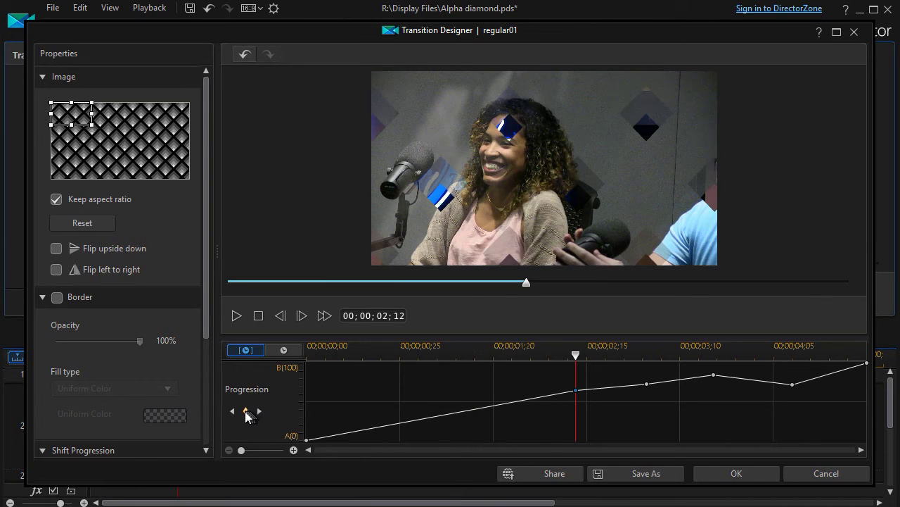
{"action": "left_click", "coordinate": [245, 410]}
{"action": "left_click", "coordinate": [261, 411]}
{"action": "left_click", "coordinate": [245, 410]}
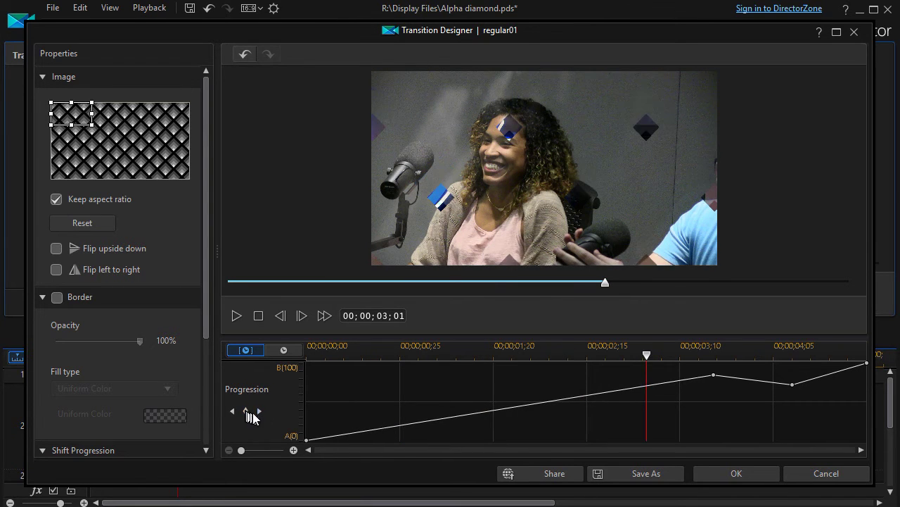
- Delete the remaining keyframes at 03;19, 04;10 and 03;01, leaving a straight A(0)–B(100) line
{"action": "left_click", "coordinate": [245, 410]}
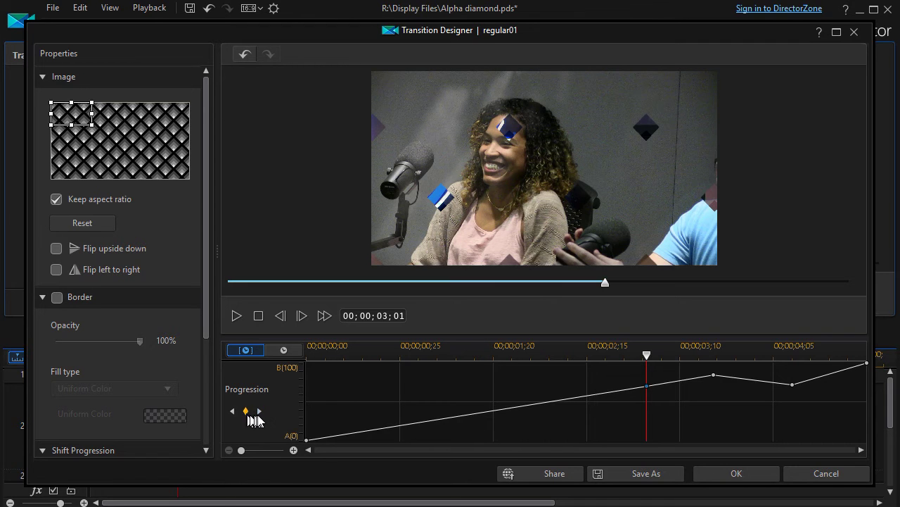
{"action": "left_click", "coordinate": [260, 411]}
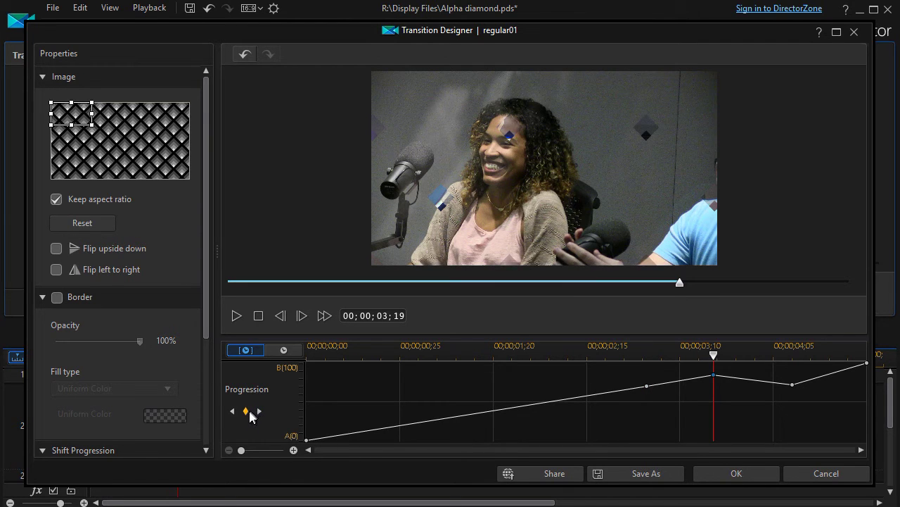
{"action": "left_click", "coordinate": [245, 410]}
{"action": "left_click", "coordinate": [260, 410]}
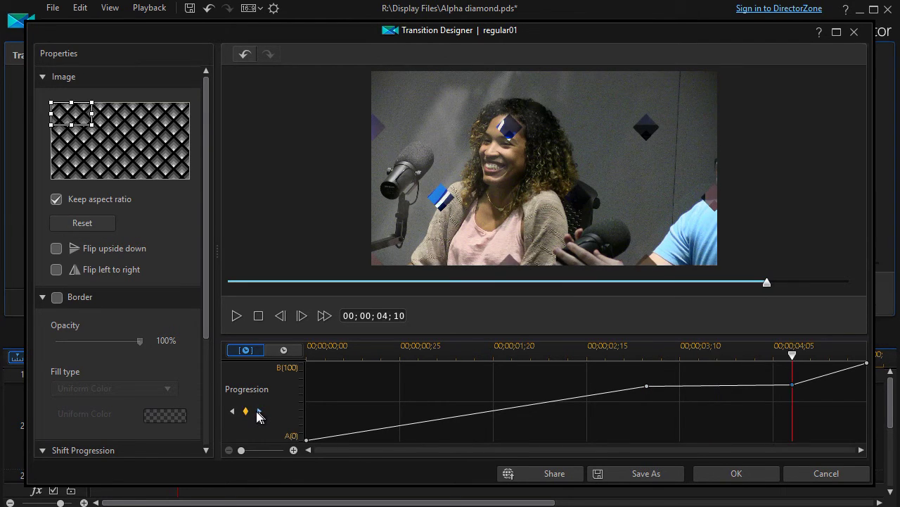
{"action": "left_click", "coordinate": [246, 411]}
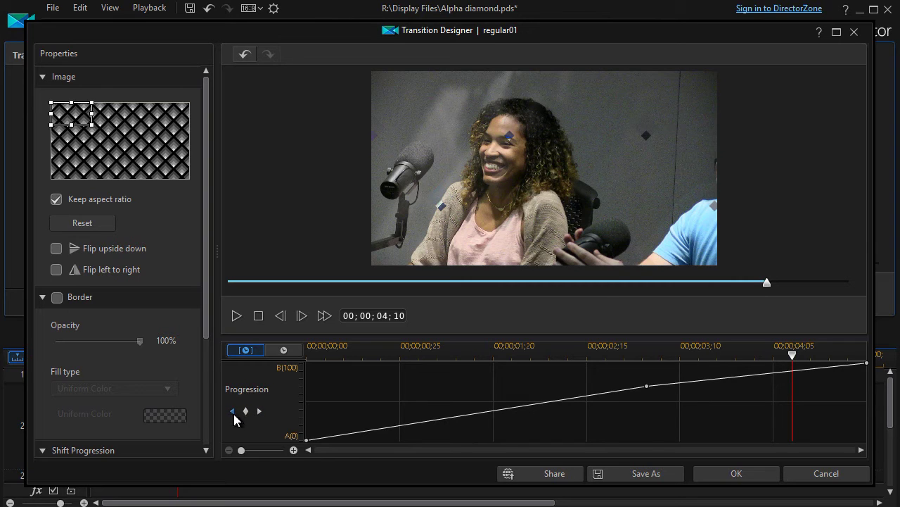
{"action": "left_click", "coordinate": [233, 411]}
{"action": "left_click", "coordinate": [246, 412]}
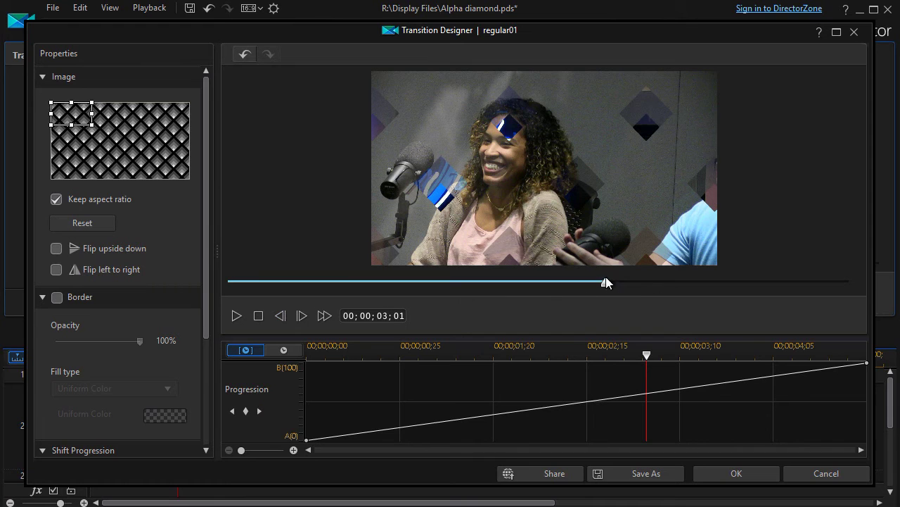
- Enlarge the pattern region to the whole image and preview the small-diamond transition
{"action": "left_click_drag", "start_coordinate": [605, 288], "coordinate": [185, 304]}
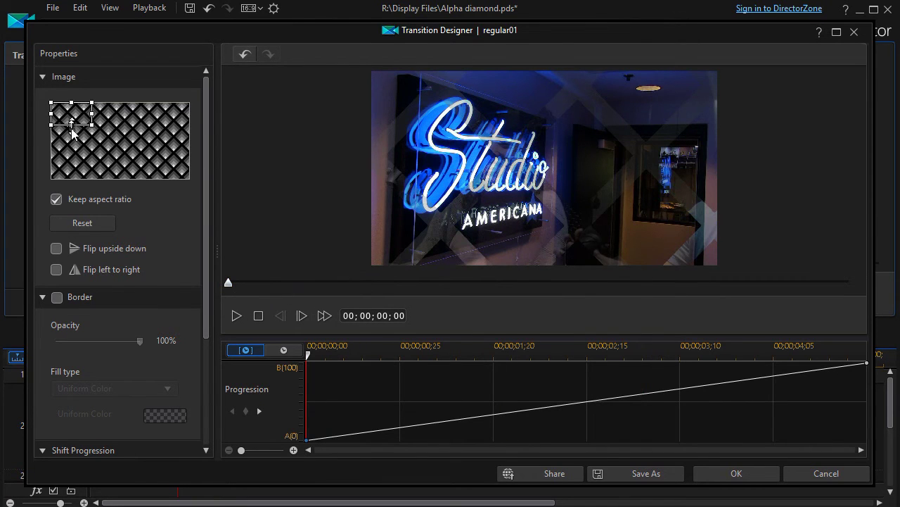
{"action": "left_click_drag", "start_coordinate": [90, 123], "coordinate": [171, 180]}
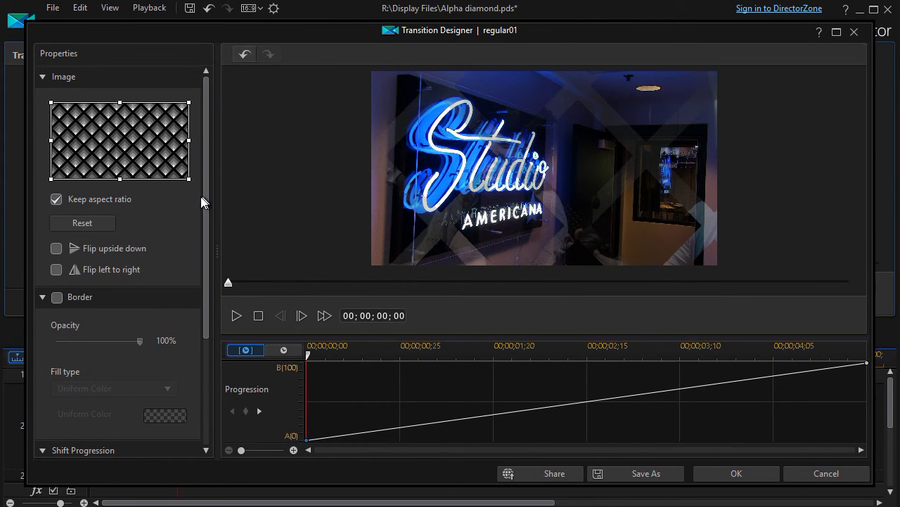
{"action": "left_click", "coordinate": [236, 317]}
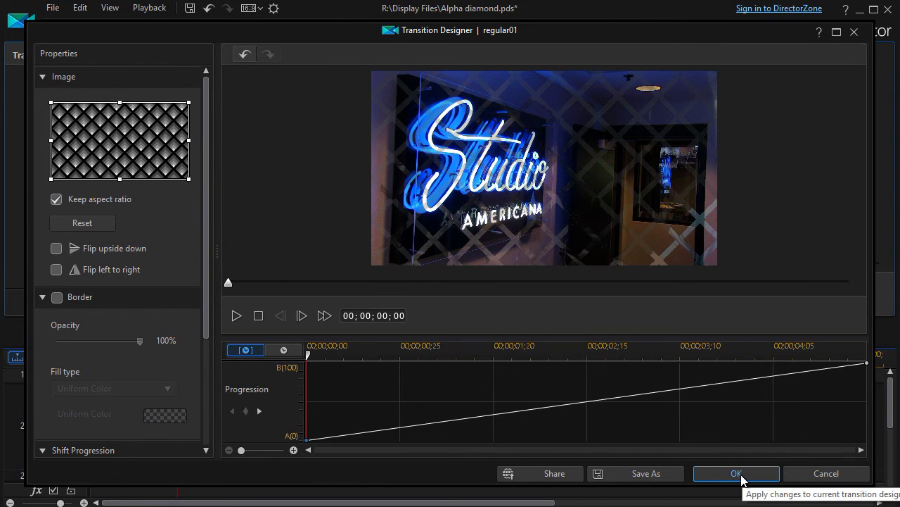
{"action": "left_click", "coordinate": [660, 475]}
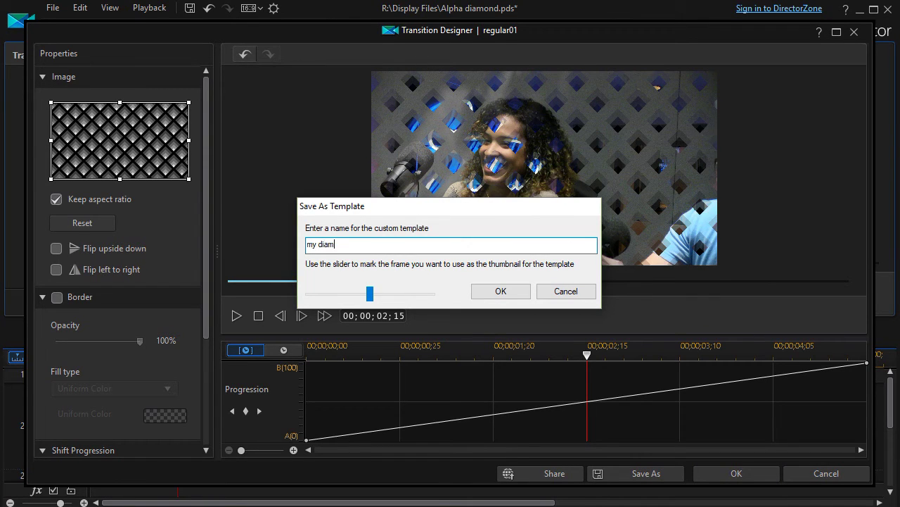
- Save the design as a custom template named 'my diamond'
{"action": "type", "text": "my diamond"}
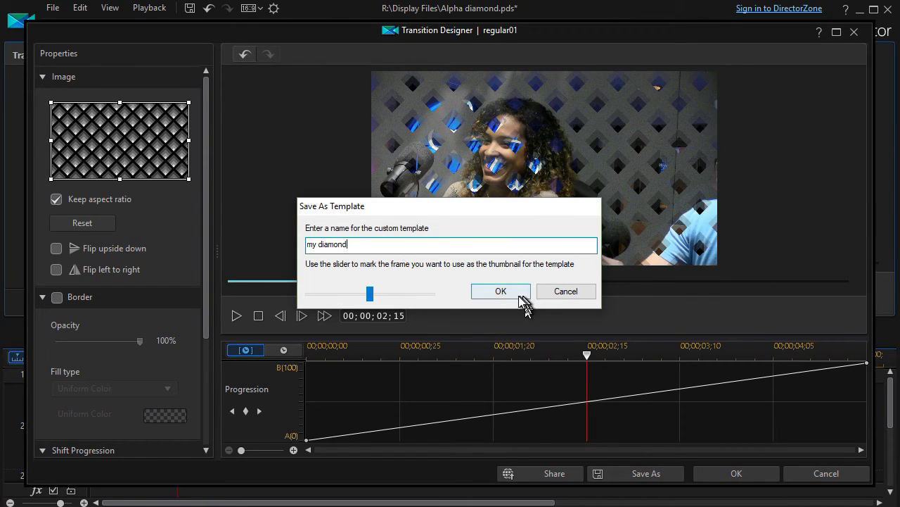
{"action": "left_click", "coordinate": [512, 294]}
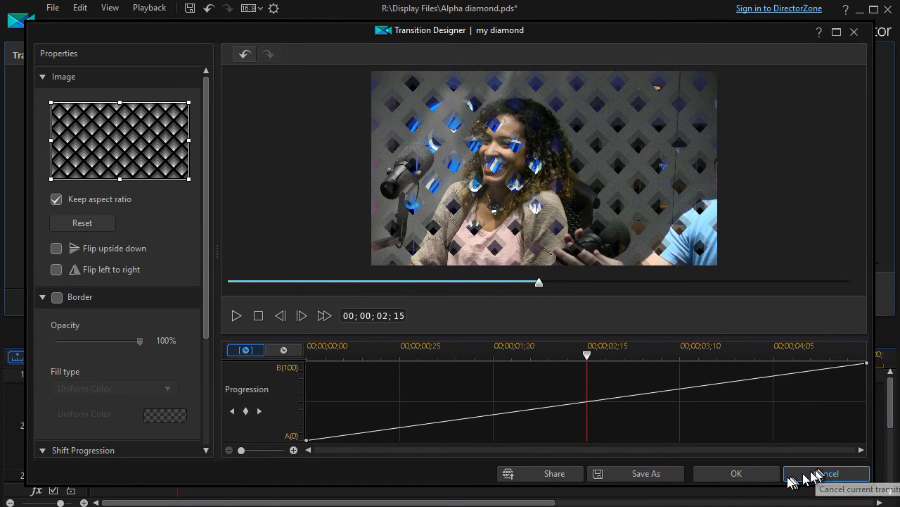
- Apply and close the designer, then open the Transition Designer for the fifth transition
{"action": "left_click", "coordinate": [737, 473]}
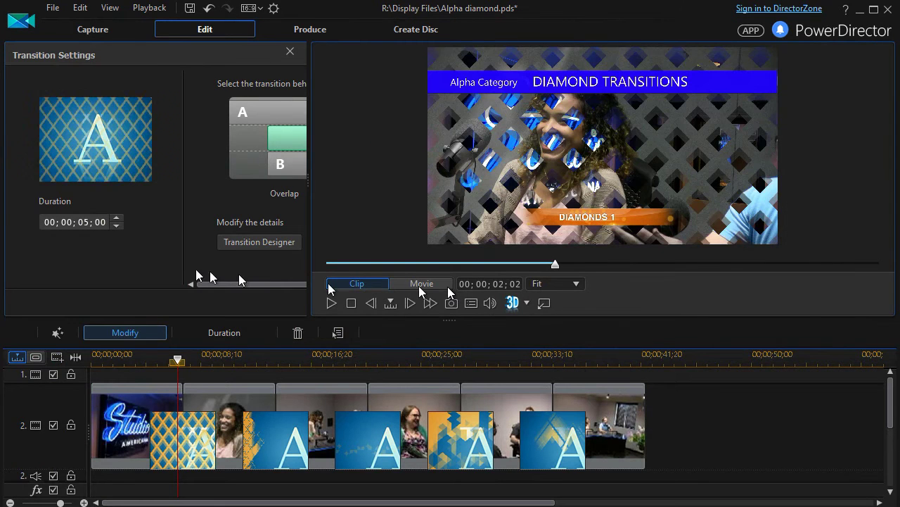
{"action": "left_click_drag", "start_coordinate": [181, 367], "coordinate": [549, 392]}
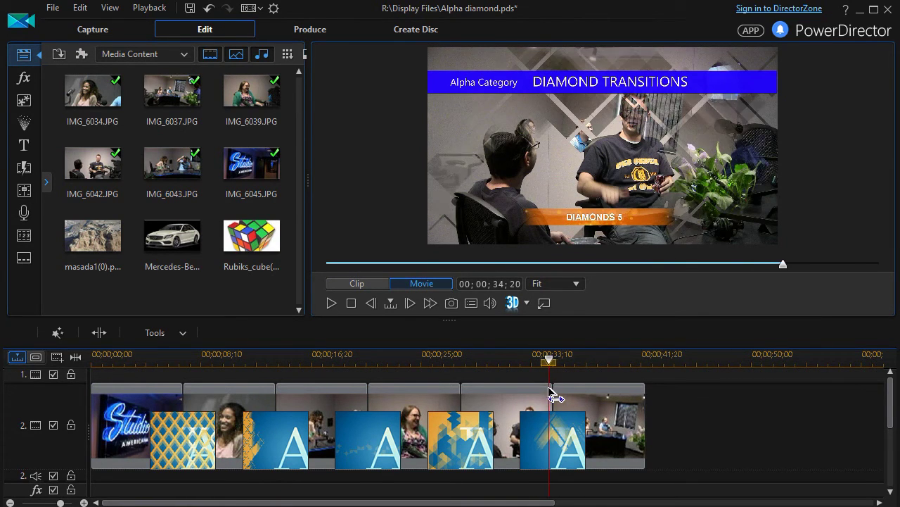
{"action": "left_click", "coordinate": [556, 463]}
{"action": "left_click", "coordinate": [571, 443]}
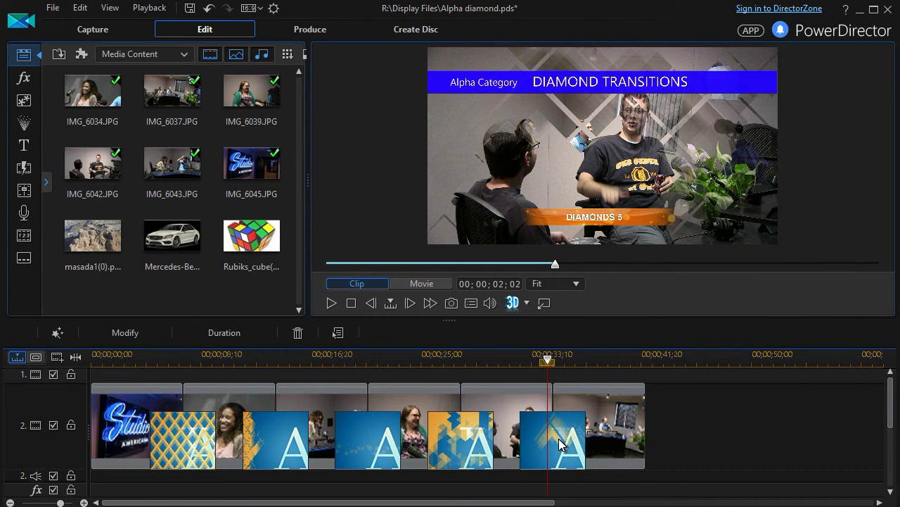
{"action": "right_click", "coordinate": [556, 443]}
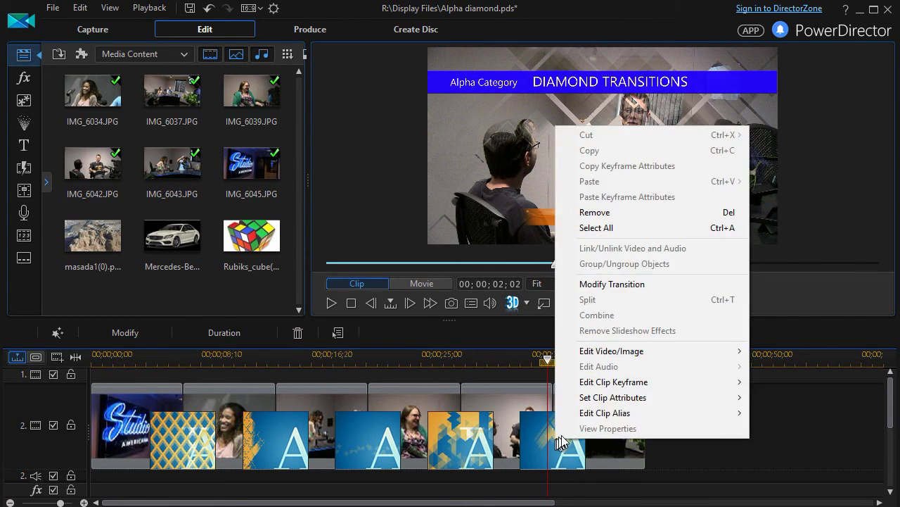
{"action": "left_click", "coordinate": [608, 283]}
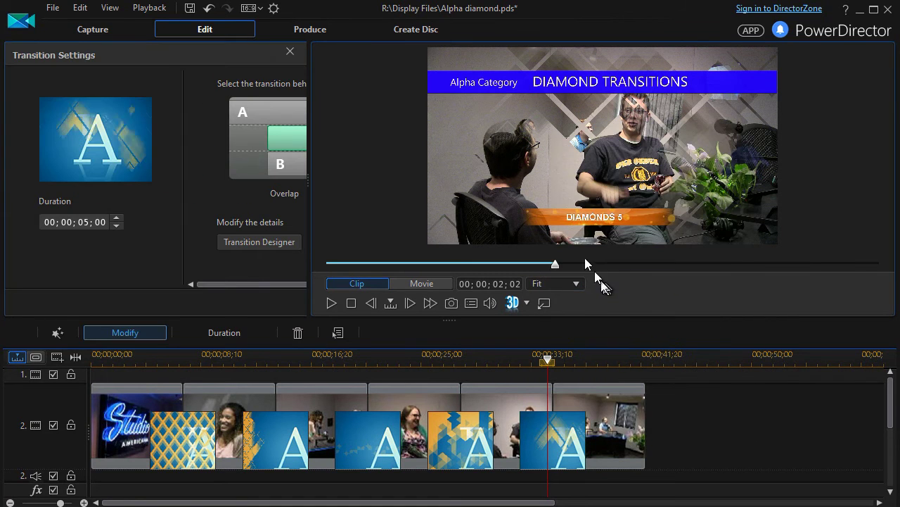
{"action": "left_click", "coordinate": [253, 241]}
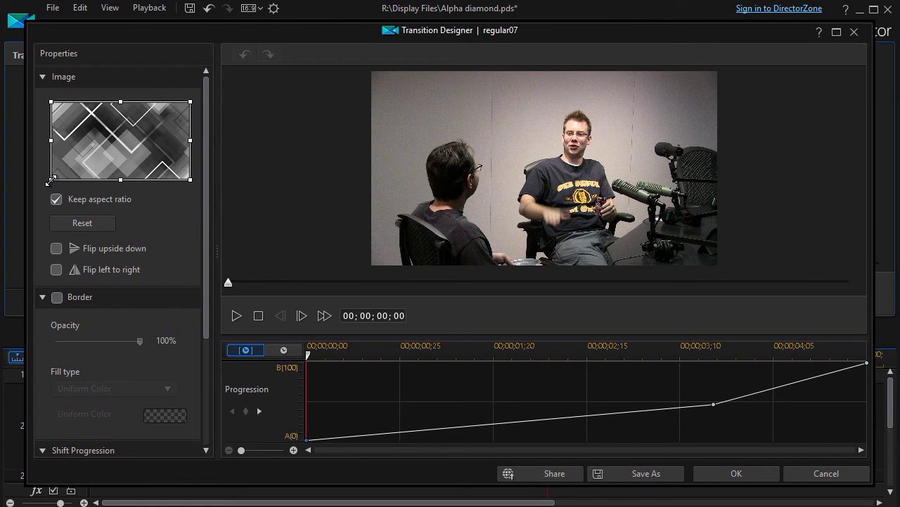
- Shrink the pattern region and settle it over the image's upper-left portion
{"action": "left_click_drag", "start_coordinate": [51, 181], "coordinate": [102, 154]}
{"action": "left_click_drag", "start_coordinate": [175, 123], "coordinate": [143, 145]}
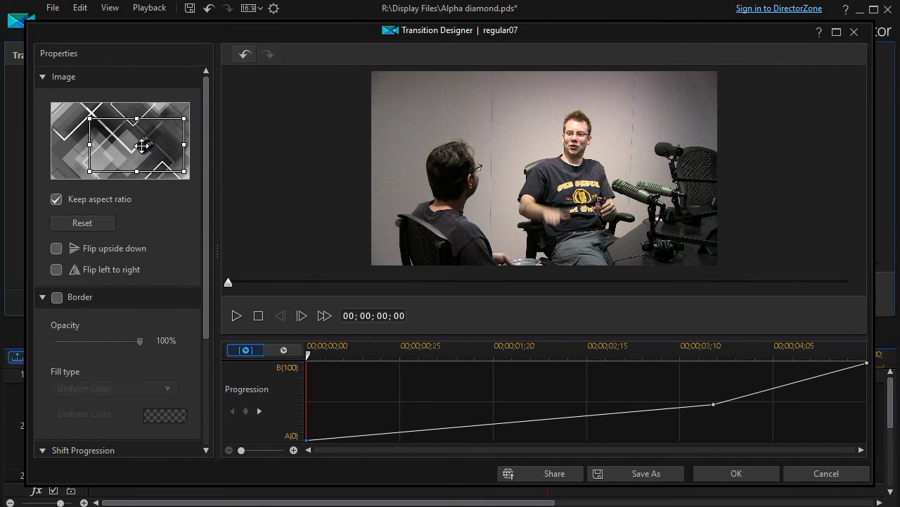
{"action": "left_click", "coordinate": [236, 316]}
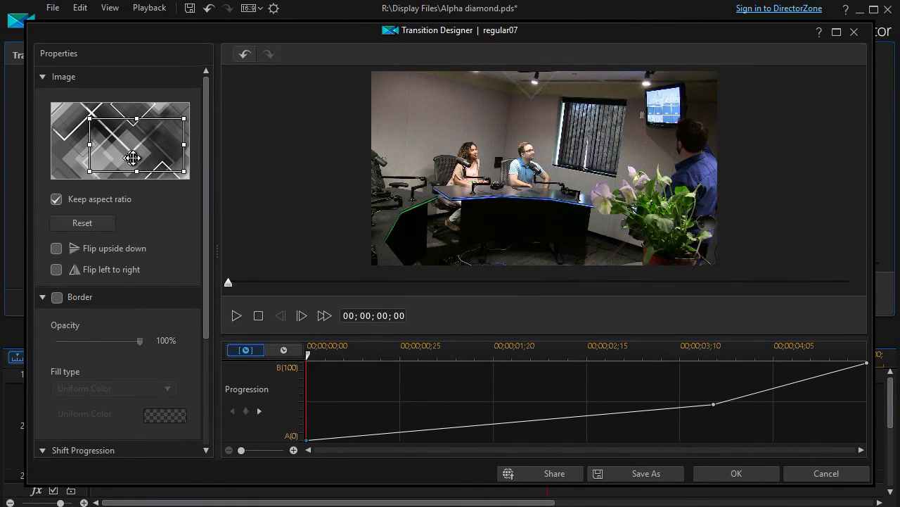
{"action": "left_click_drag", "start_coordinate": [134, 146], "coordinate": [97, 169]}
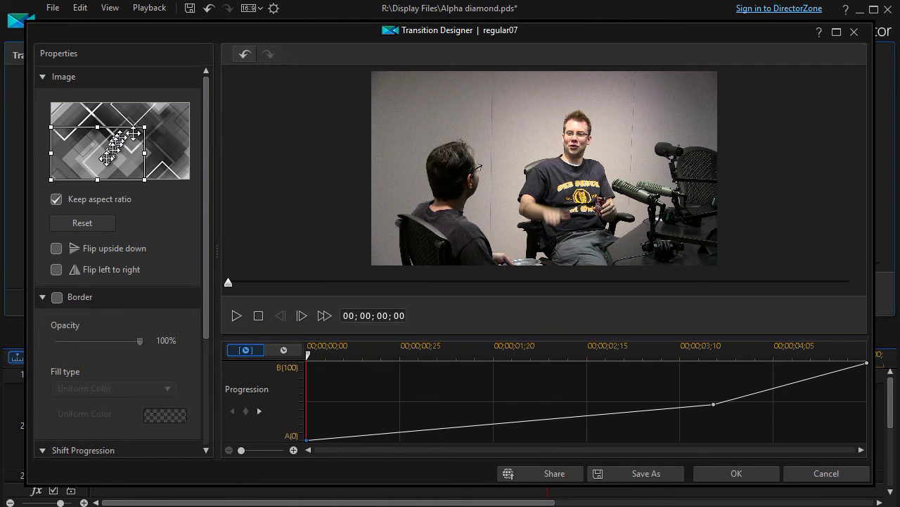
{"action": "left_click_drag", "start_coordinate": [105, 154], "coordinate": [111, 130]}
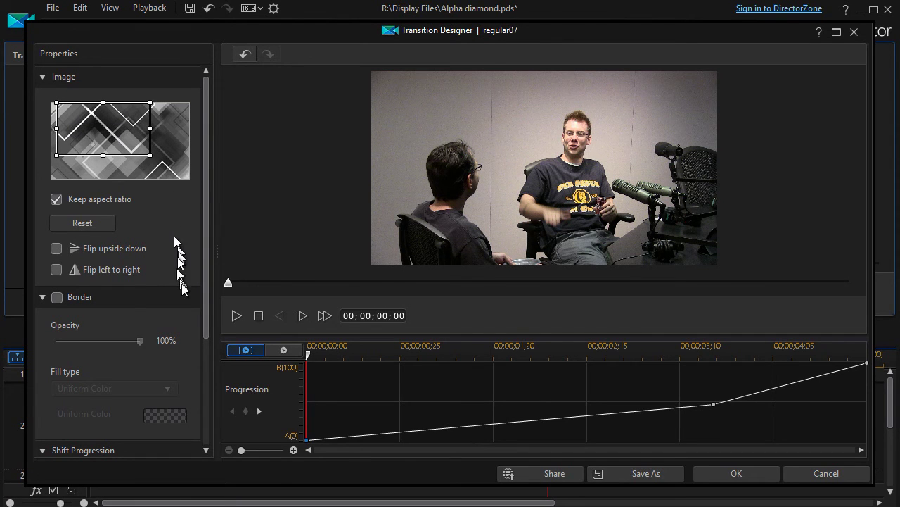
{"action": "left_click_drag", "start_coordinate": [205, 269], "coordinate": [211, 235]}
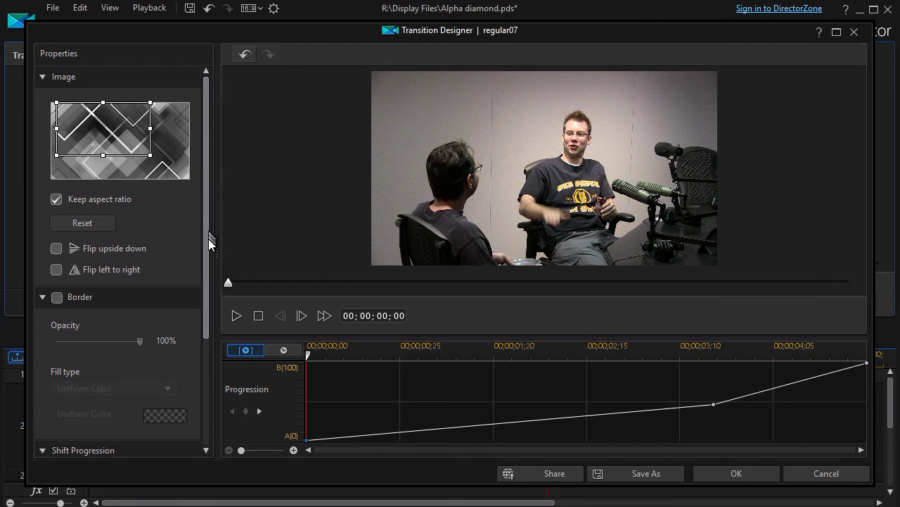
- Turn on the pattern border with a blue uniform colour and preview it
{"action": "left_click", "coordinate": [57, 297]}
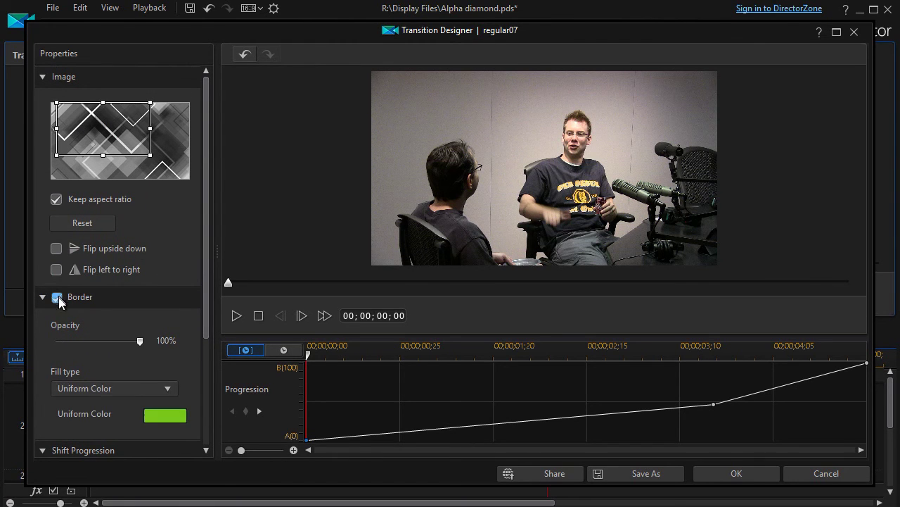
{"action": "left_click", "coordinate": [177, 418]}
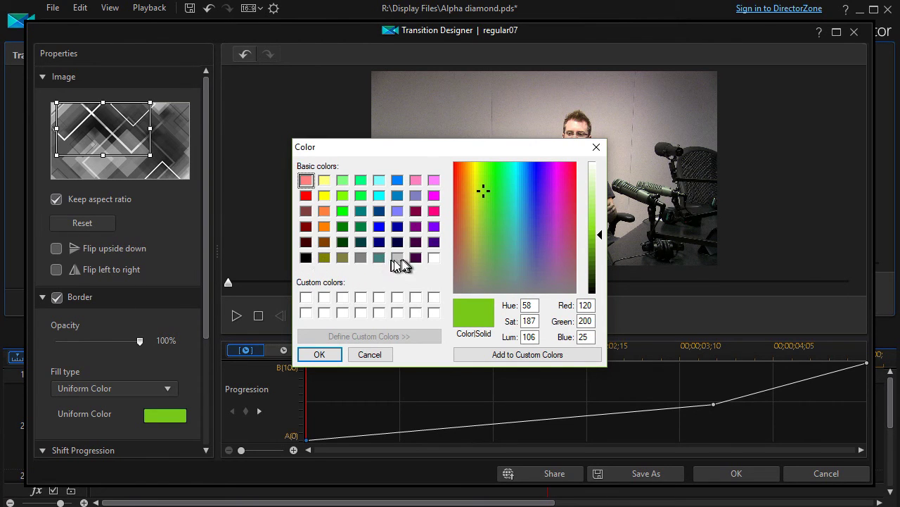
{"action": "left_click", "coordinate": [380, 227]}
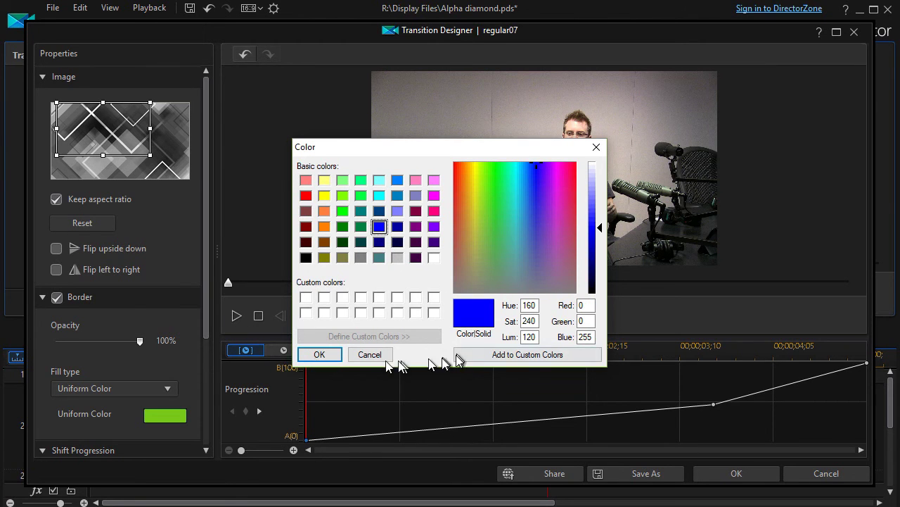
{"action": "left_click", "coordinate": [319, 354]}
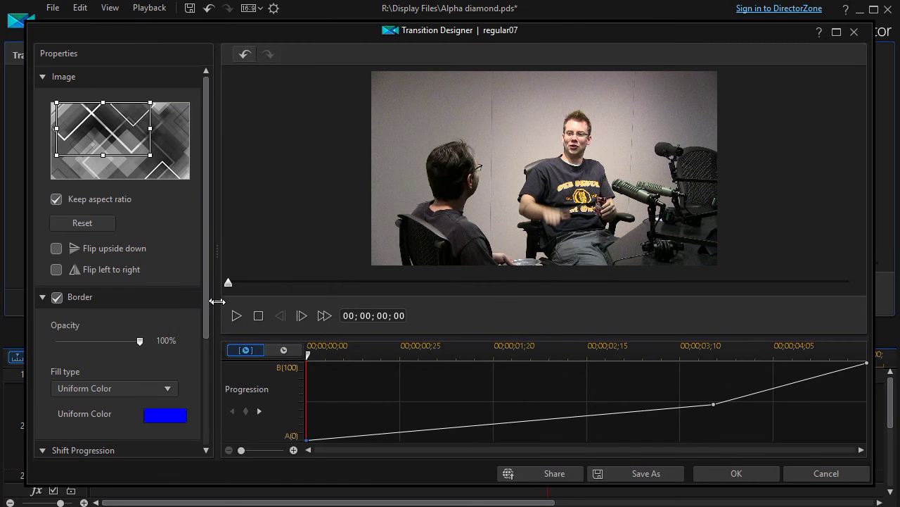
{"action": "left_click", "coordinate": [235, 317]}
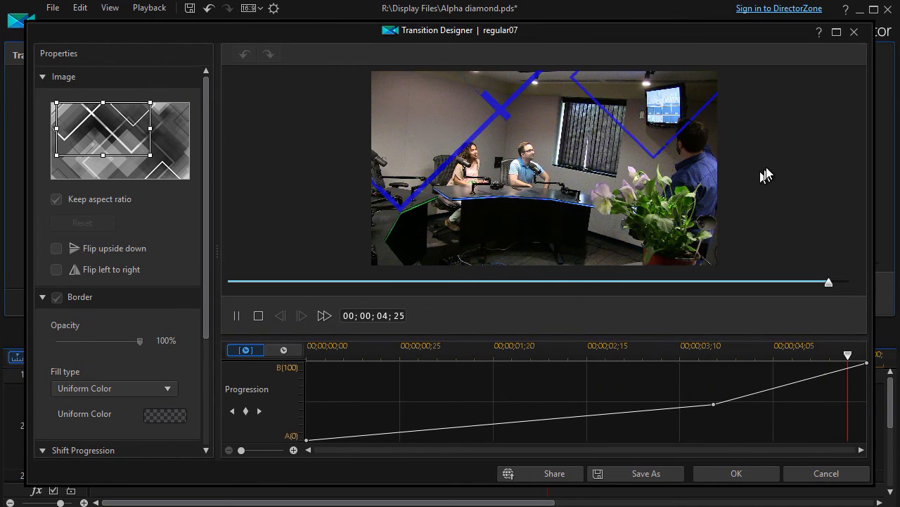
- Change the border colour to black and preview the dark-edged diamonds
{"action": "left_click", "coordinate": [178, 420]}
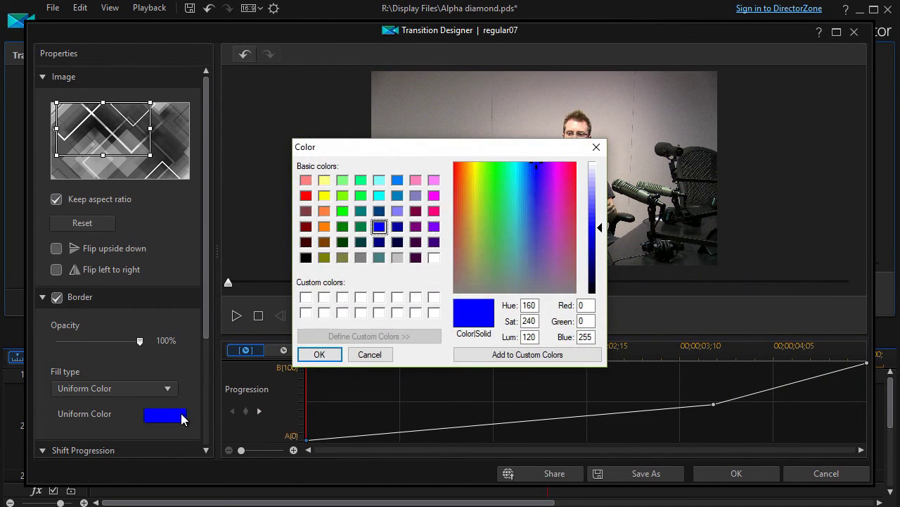
{"action": "left_click", "coordinate": [307, 258]}
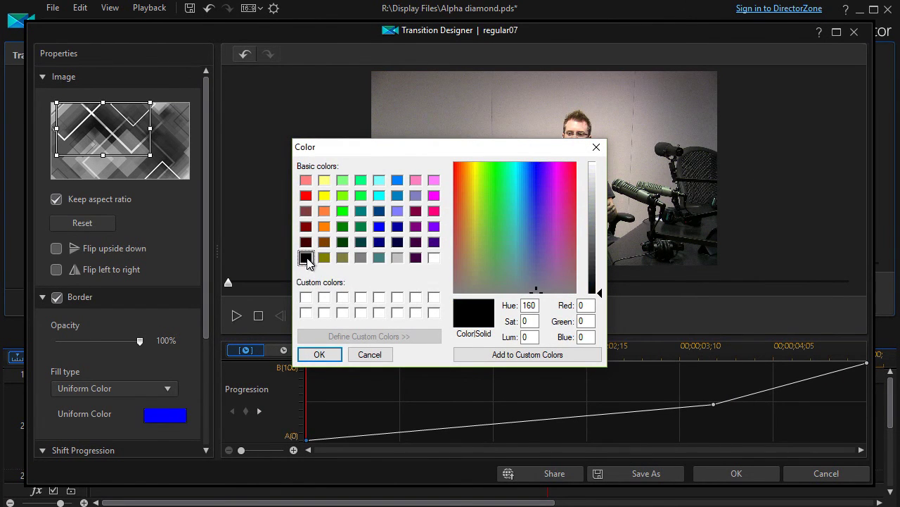
{"action": "left_click", "coordinate": [320, 353]}
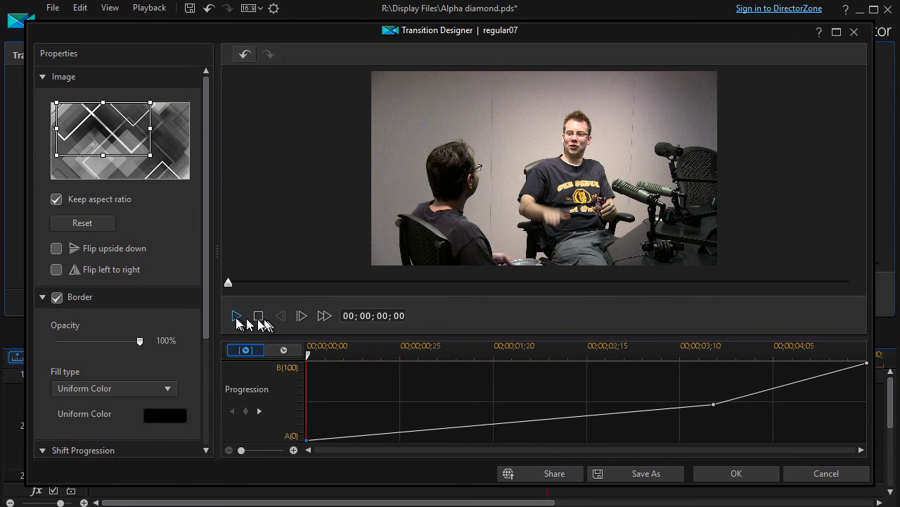
{"action": "left_click", "coordinate": [236, 318]}
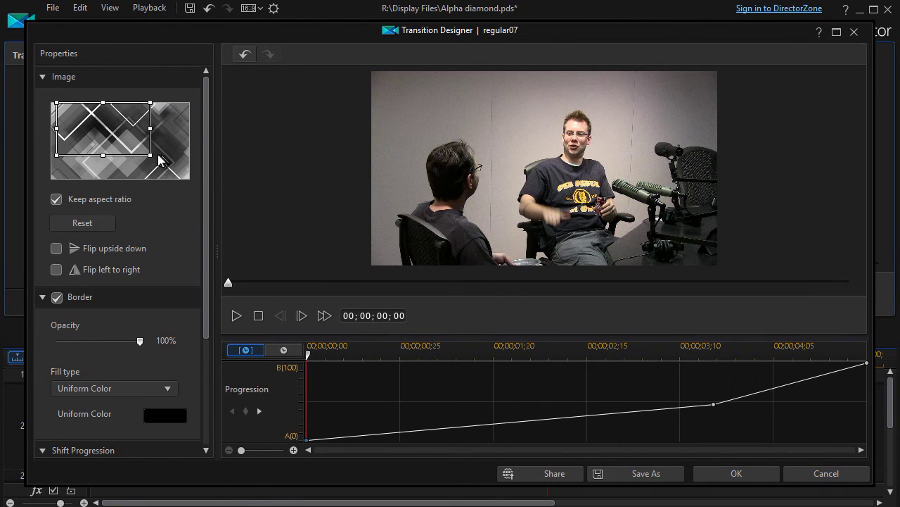
- Shrink the pattern area to a small top-left corner and delete the middle Progression keyframe
{"action": "left_click_drag", "start_coordinate": [148, 153], "coordinate": [73, 117]}
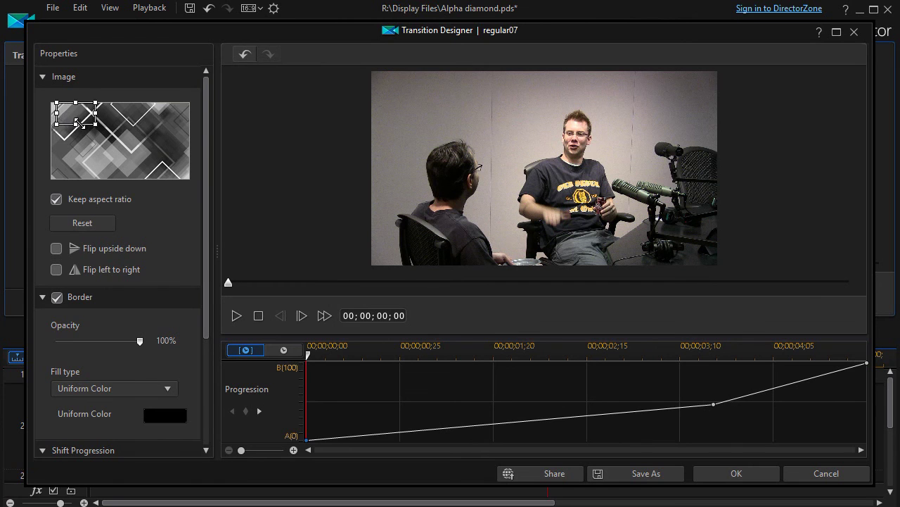
{"action": "left_click", "coordinate": [236, 316]}
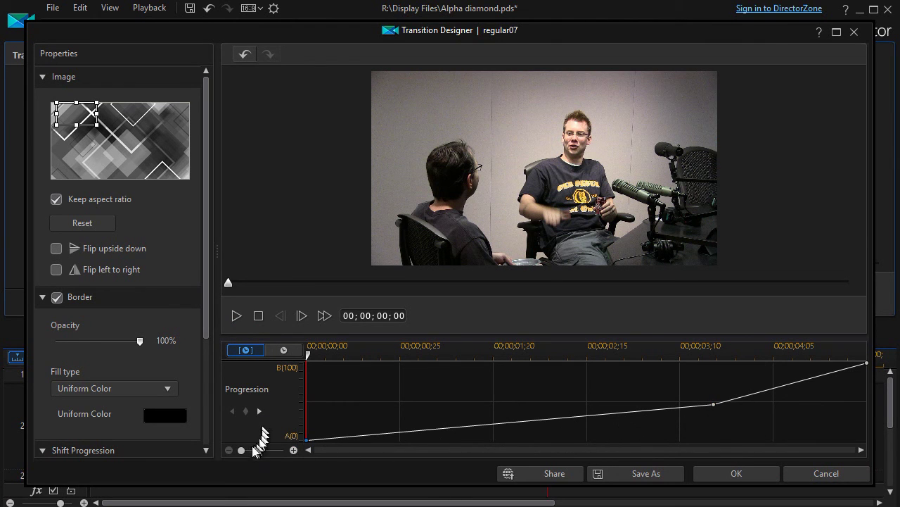
{"action": "left_click", "coordinate": [259, 412]}
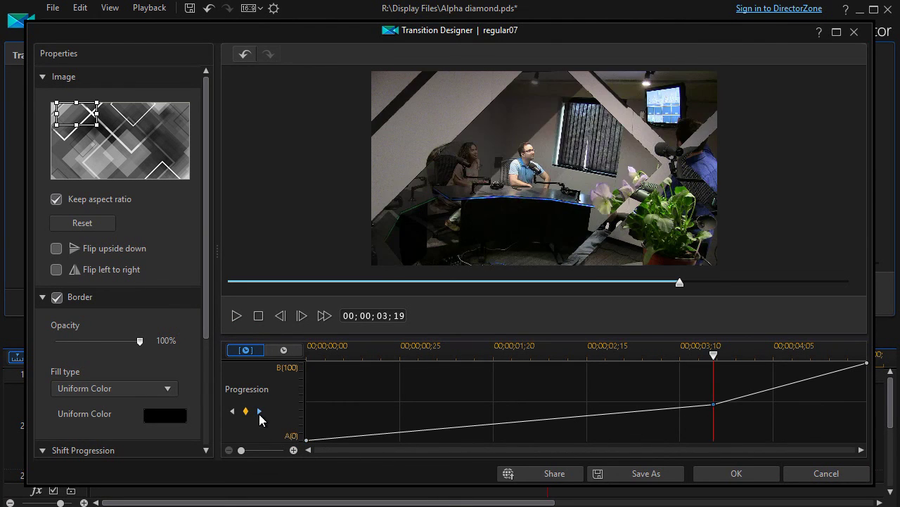
{"action": "left_click", "coordinate": [247, 412]}
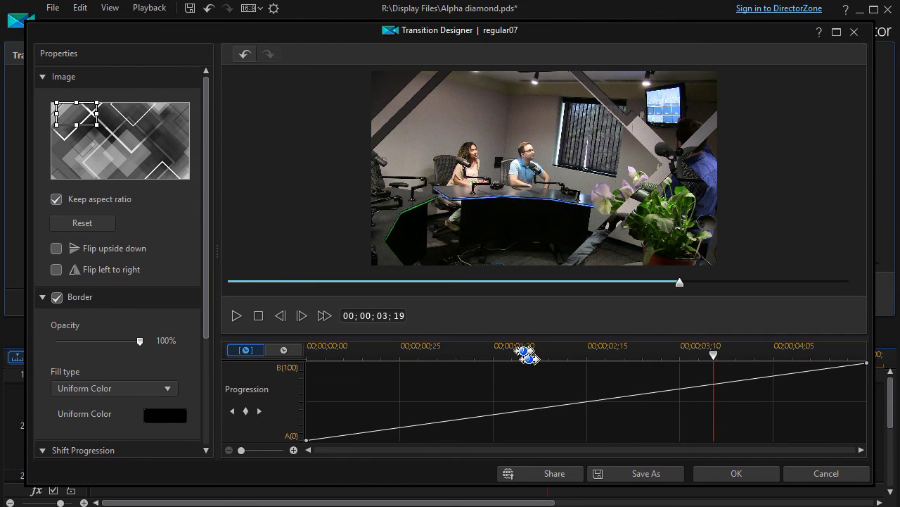
{"action": "left_click", "coordinate": [237, 315]}
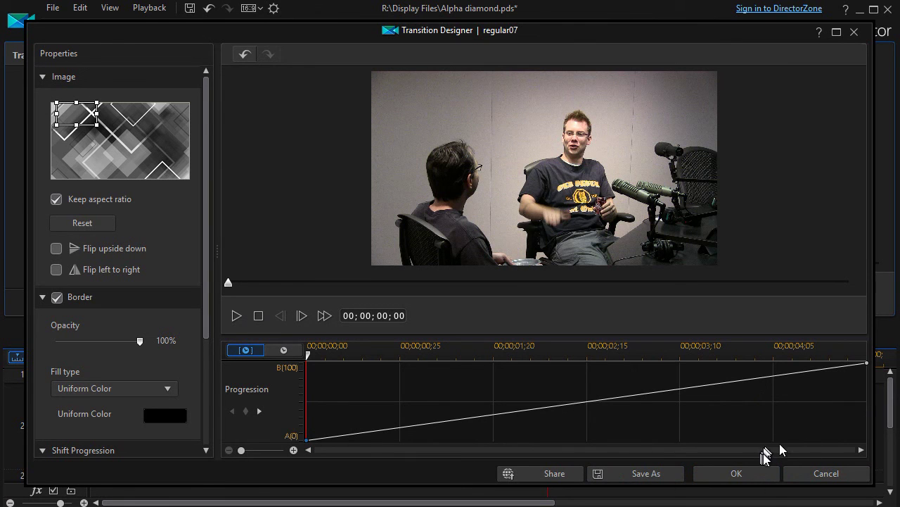
- Cancel the Transition Designer, choosing not to save the changes
{"action": "left_click", "coordinate": [820, 475]}
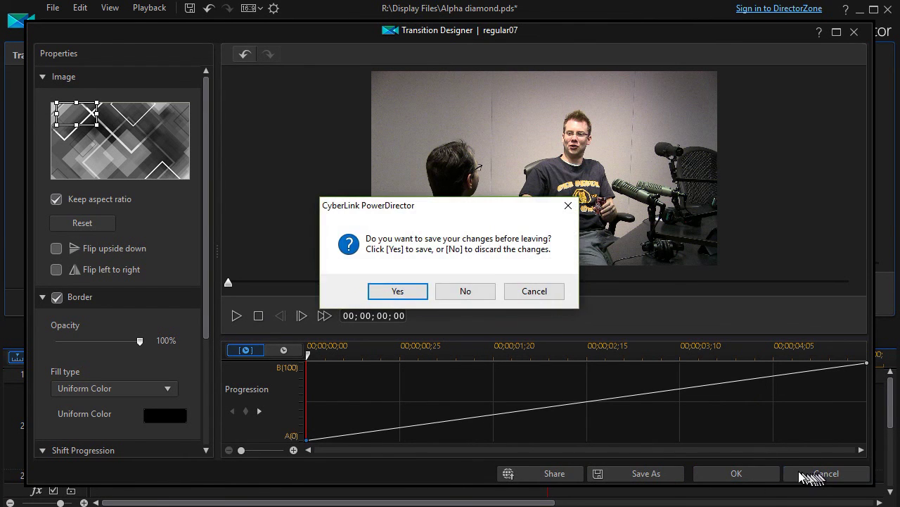
{"action": "left_click", "coordinate": [460, 292]}
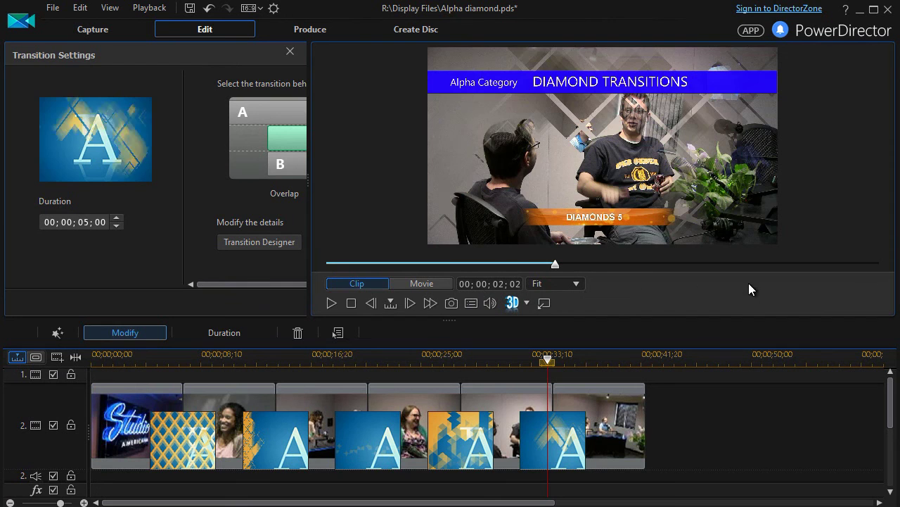